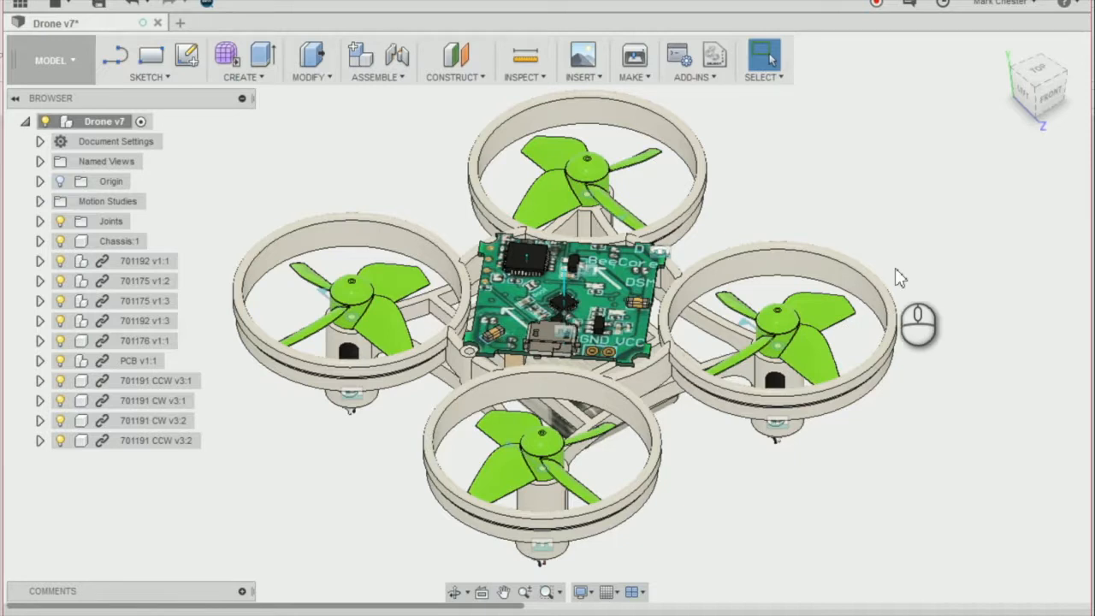
- Switch the drone model to the Render workspace
left_click_drag(1034, 91, 1062, 128)
scroll(1016, 211, "up", 2)
scroll(871, 205, "down", 2)
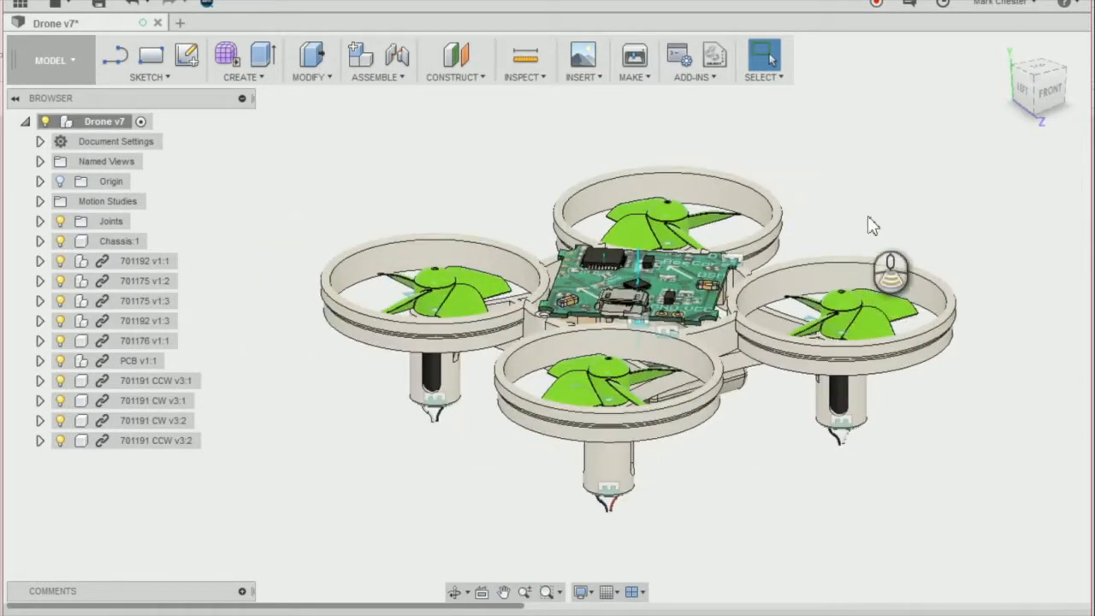
scroll(868, 217, "down", 2)
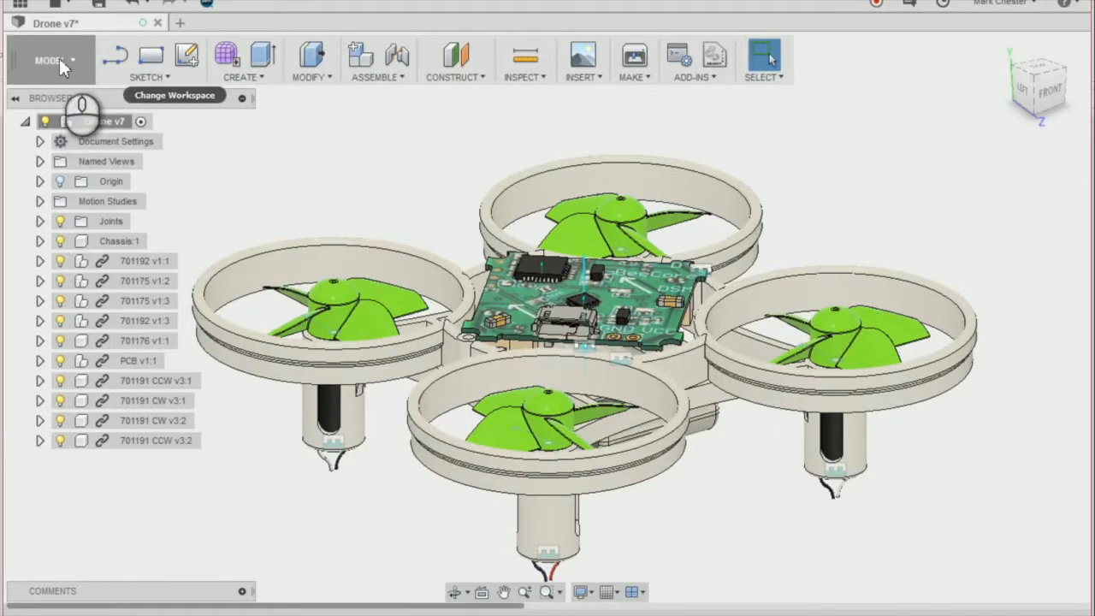
left_click(63, 67)
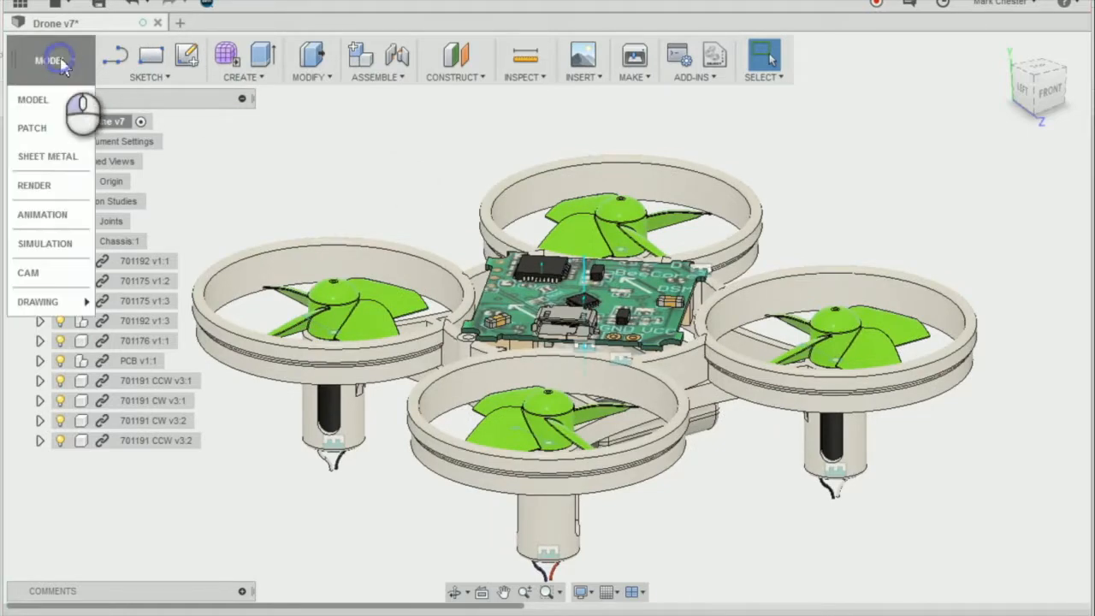
left_click(38, 186)
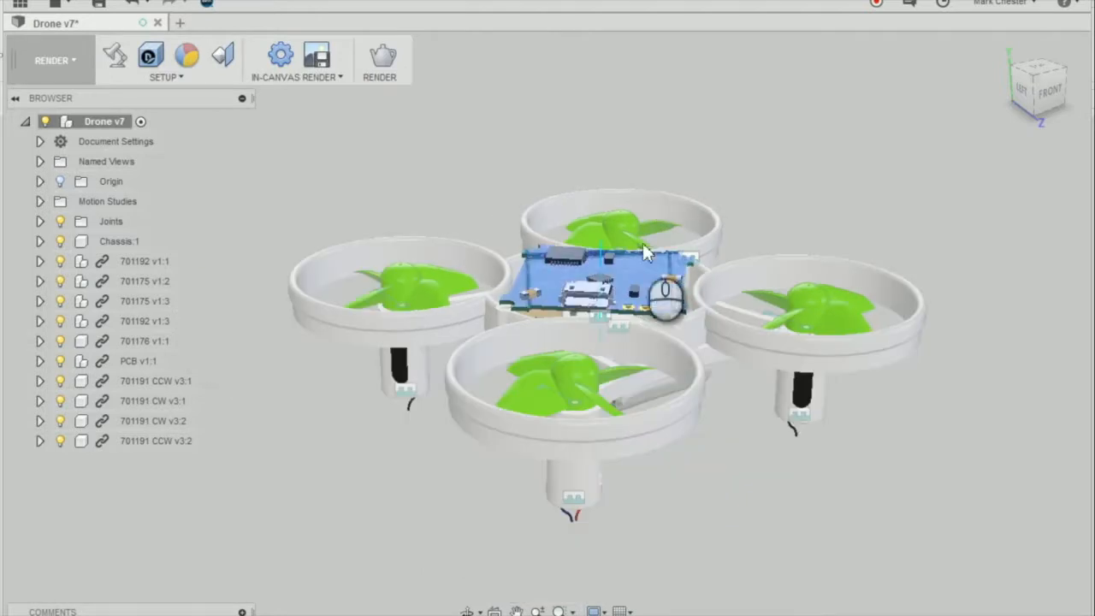
- Apply the textured plastic appearance Plastic - Texture - Random from the Fusion 360 library to the drone chassis
left_click_drag(1024, 115, 706, 176)
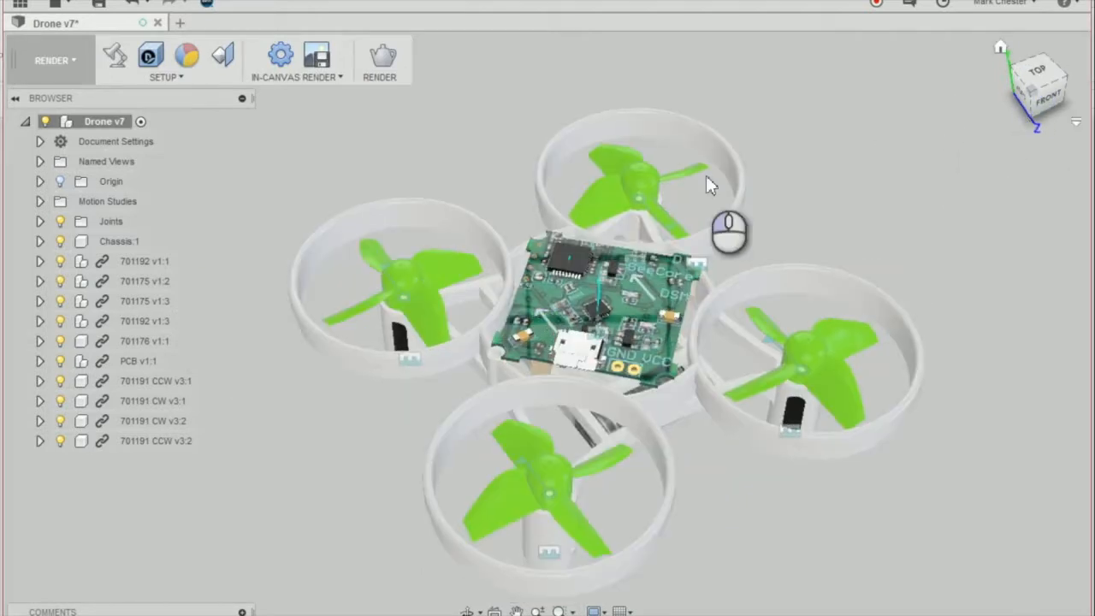
scroll(669, 242, "down", 4)
scroll(655, 452, "up", 2)
scroll(897, 129, "up", 2)
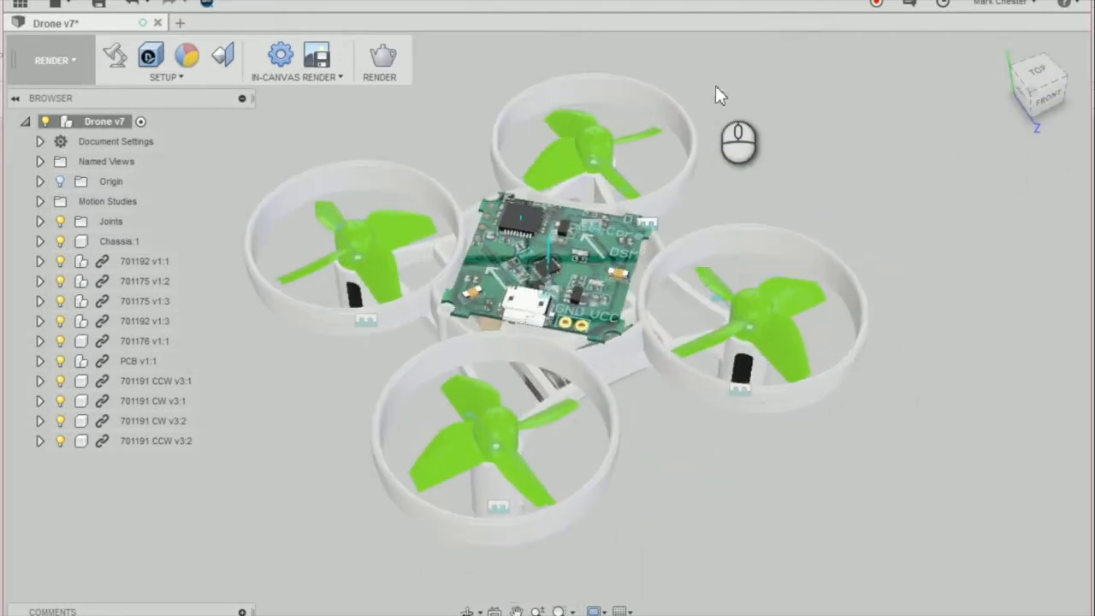
left_click(189, 68)
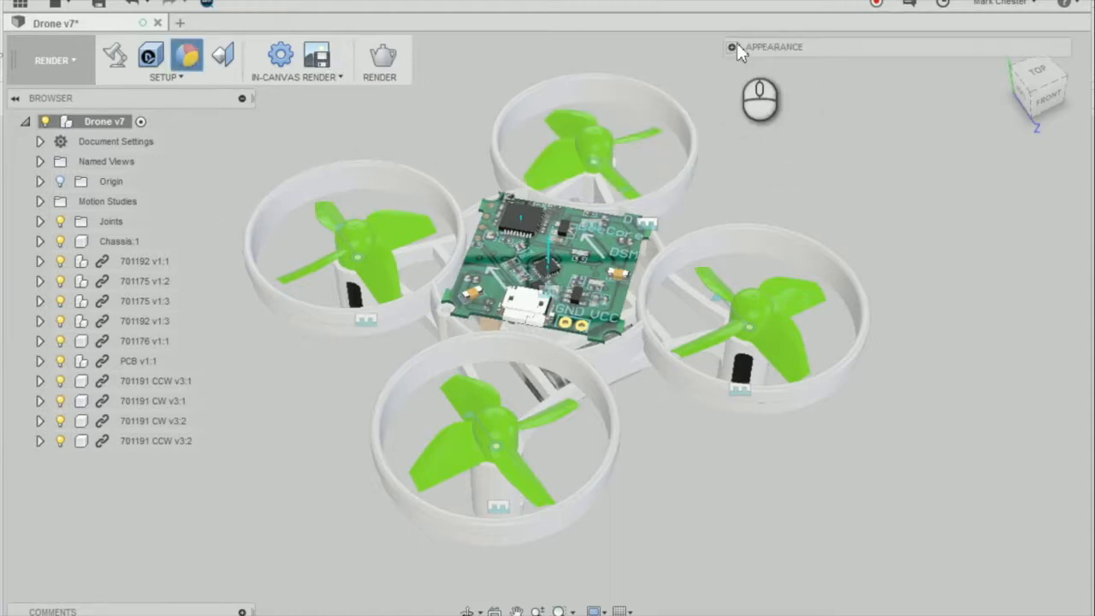
left_click(730, 47)
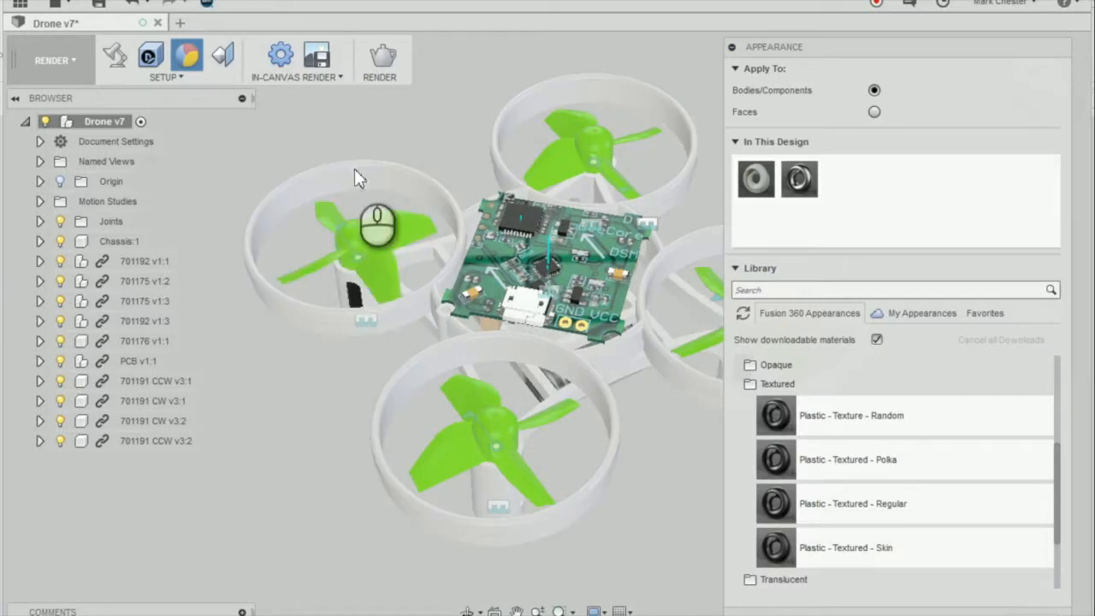
left_click(754, 385)
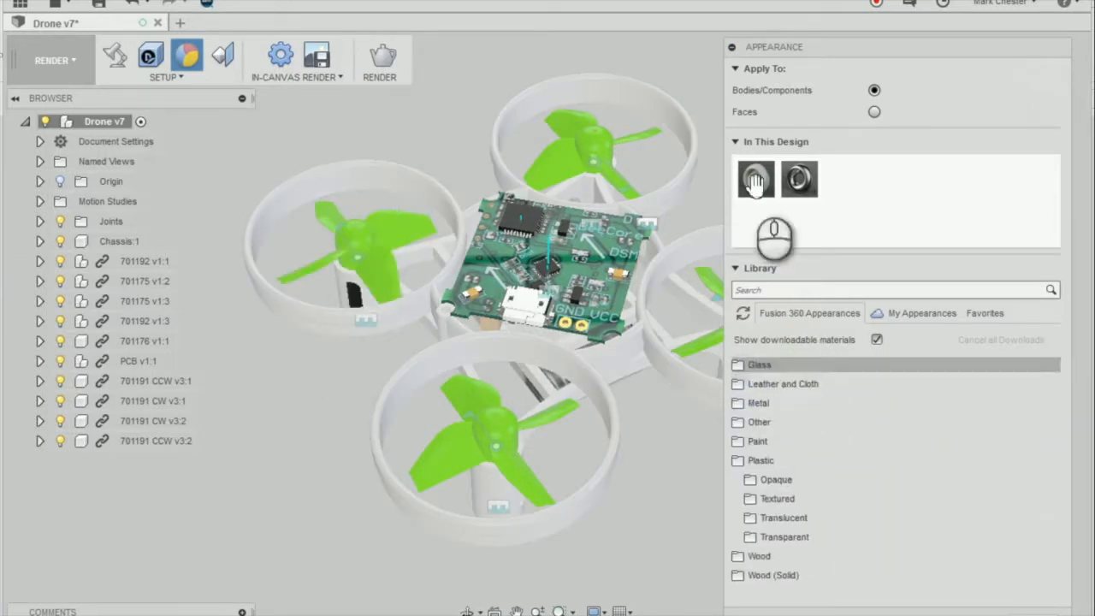
left_click(775, 461)
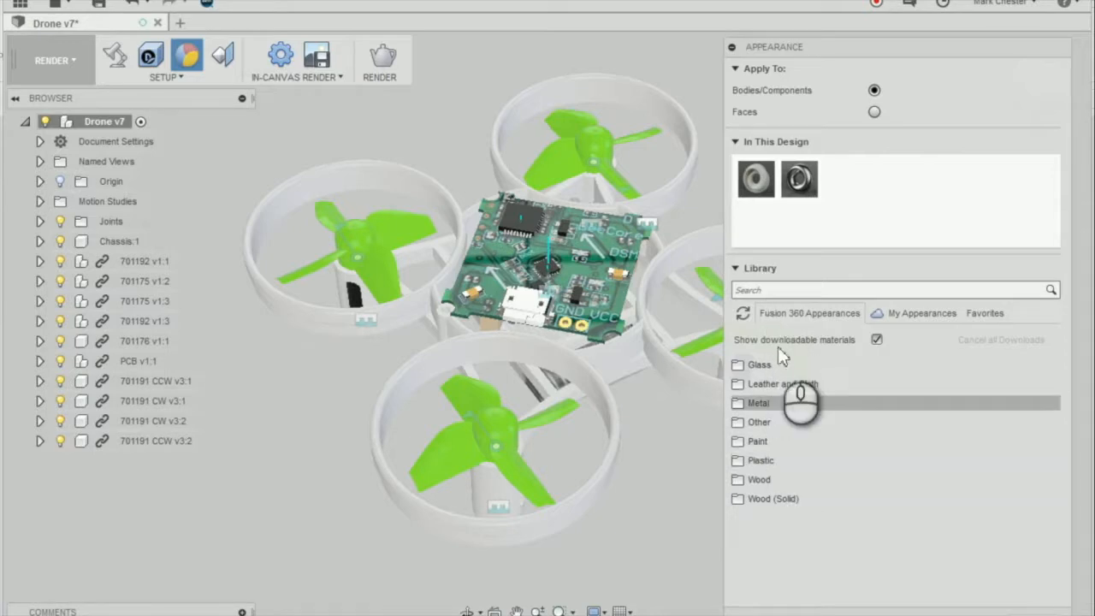
left_click(800, 461)
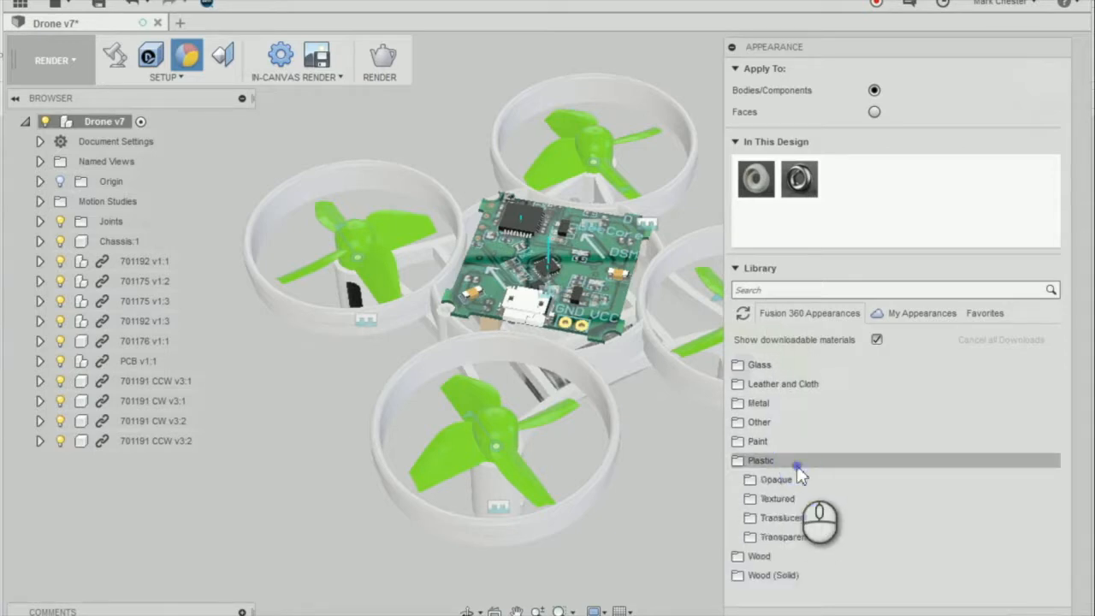
left_click(757, 497)
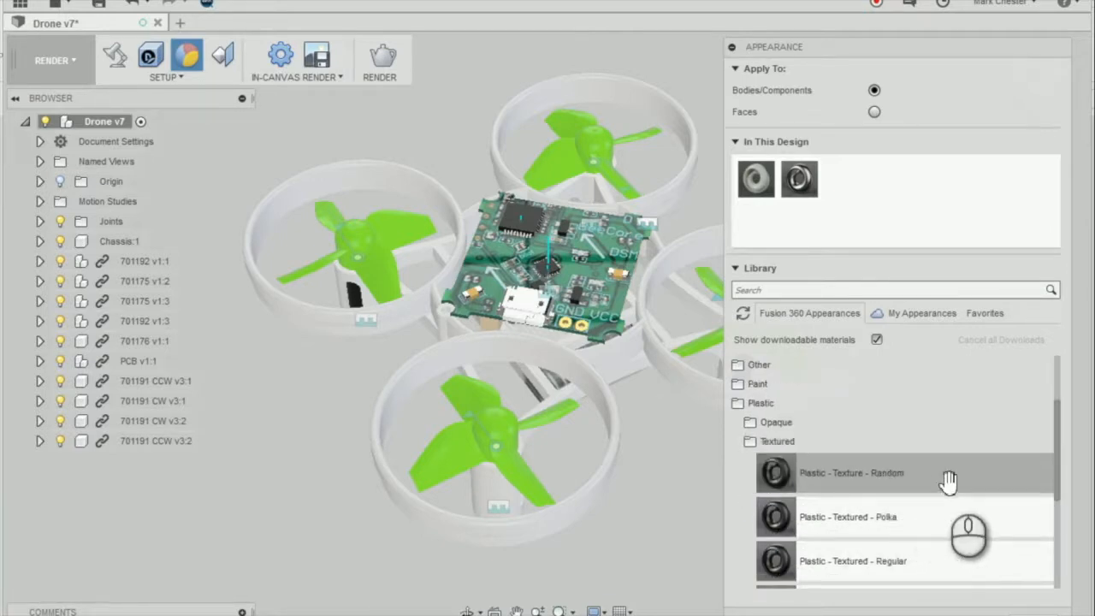
mouse_move(914, 486)
left_mouse_down()
mouse_move(885, 495)
mouse_move(608, 426)
mouse_move(621, 445)
mouse_move(609, 448)
left_mouse_up()
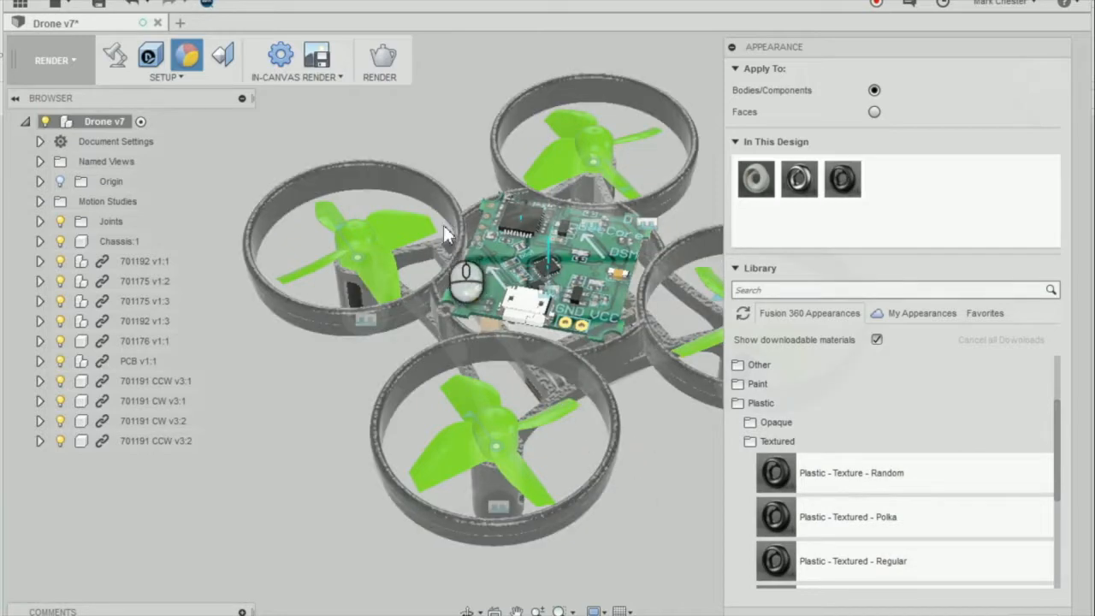
- Edit the Plastic - Texture - Random appearance in this design and set its texture scale to 44
scroll(432, 409, "down", 3)
scroll(432, 408, "up", 6)
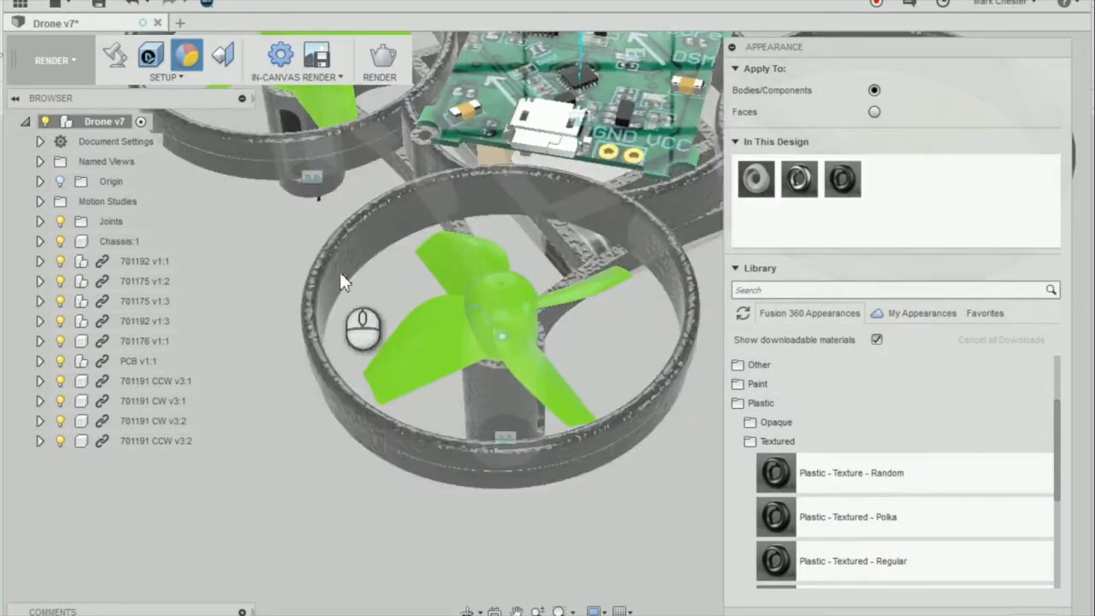
scroll(629, 347, "down", 2)
scroll(638, 421, "up", 4)
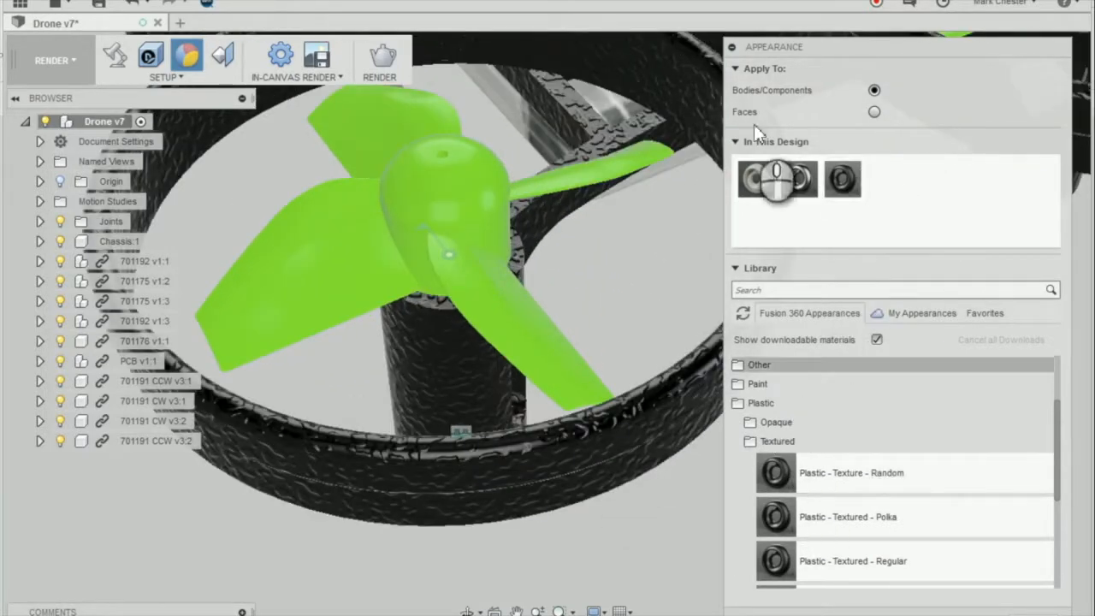
right_click(849, 183)
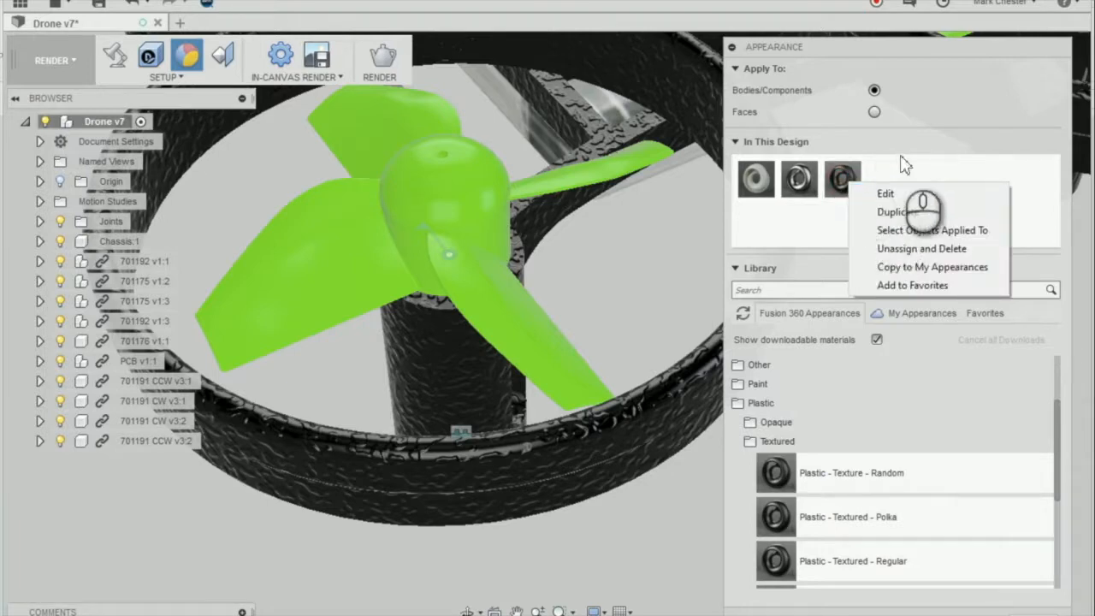
left_click(845, 180)
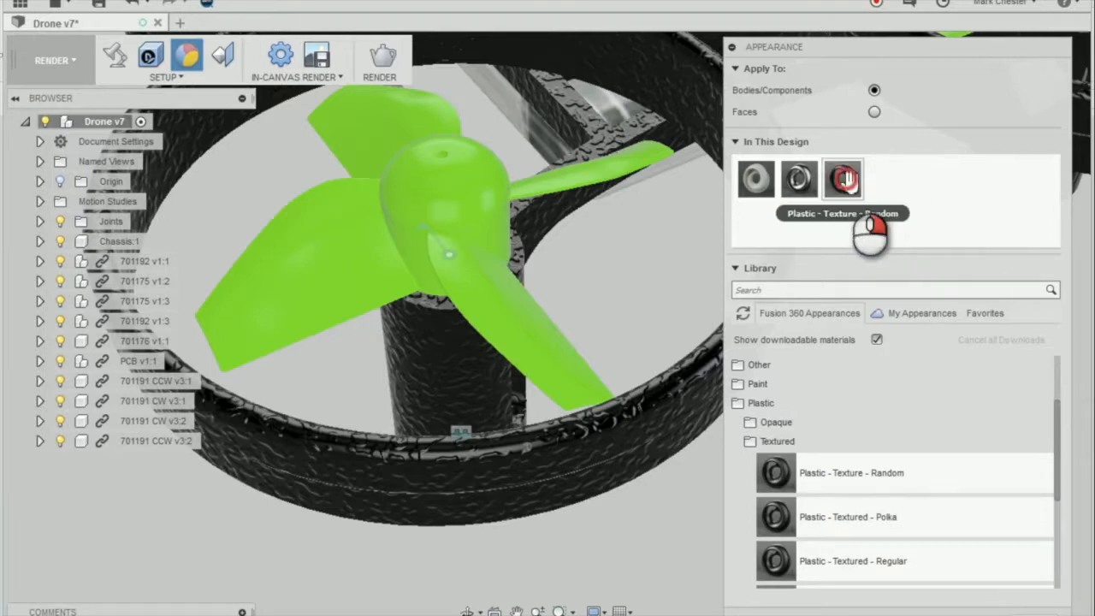
right_click(854, 188)
left_click(903, 190)
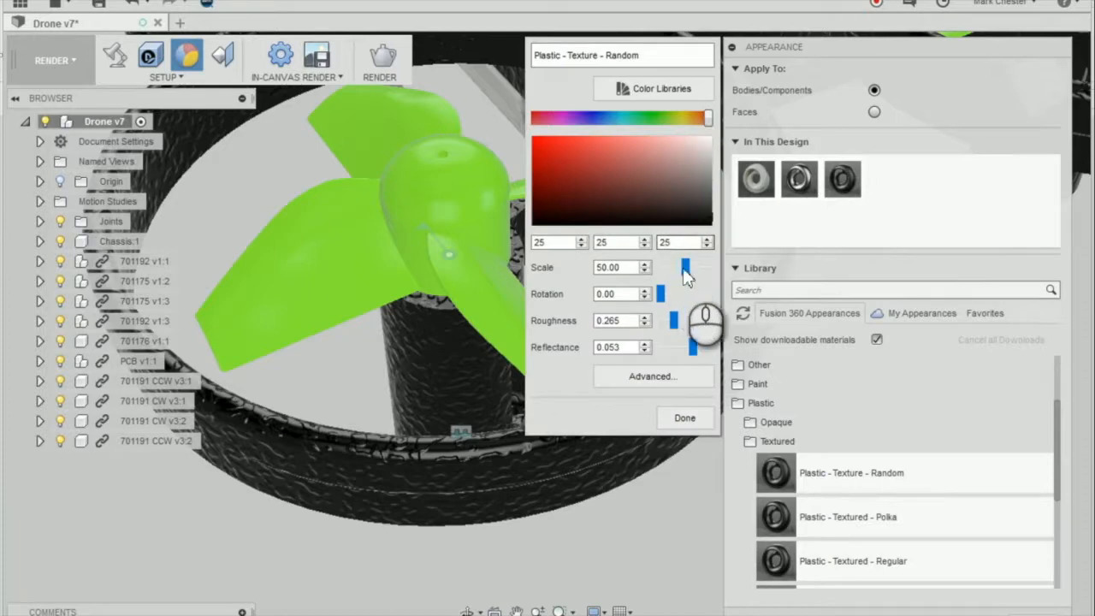
left_click(644, 271)
left_click(645, 270)
left_click(644, 271)
left_click(644, 270)
left_click(645, 271)
left_click(644, 271)
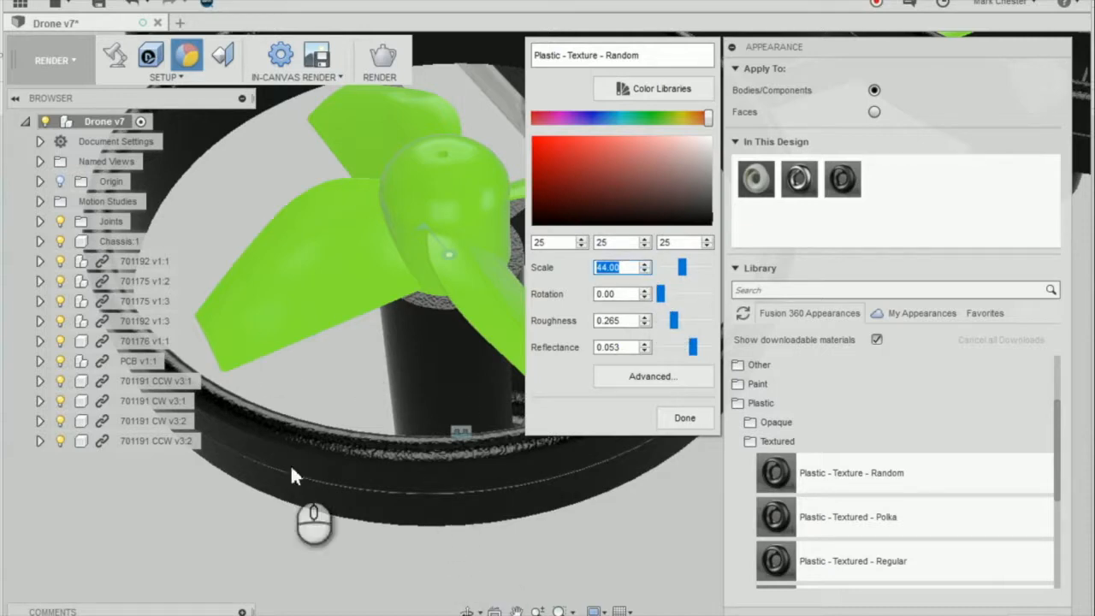
left_click(644, 271)
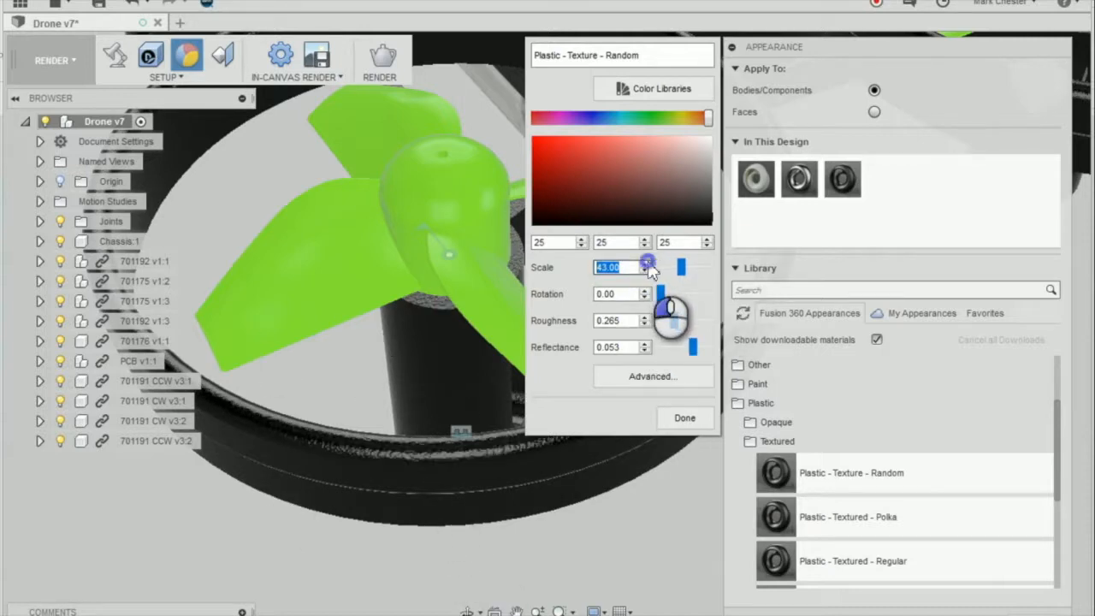
left_click(645, 264)
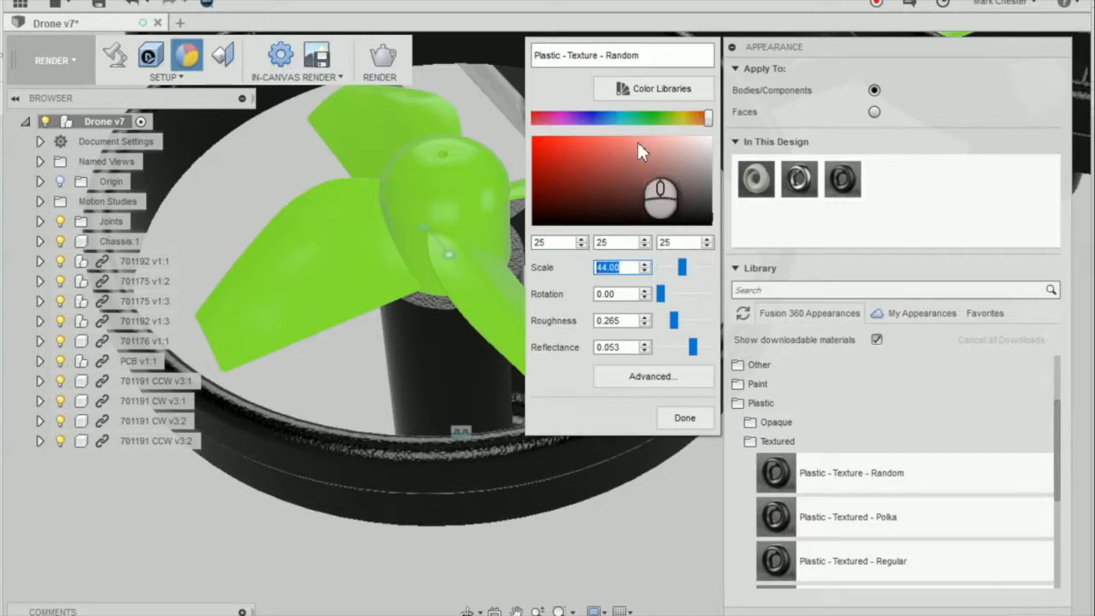
- Recolour the chassis plastic turquoise with RGB 64, 207, 195, finish editing, and collapse the appearance settings
left_click_drag(710, 121, 640, 129)
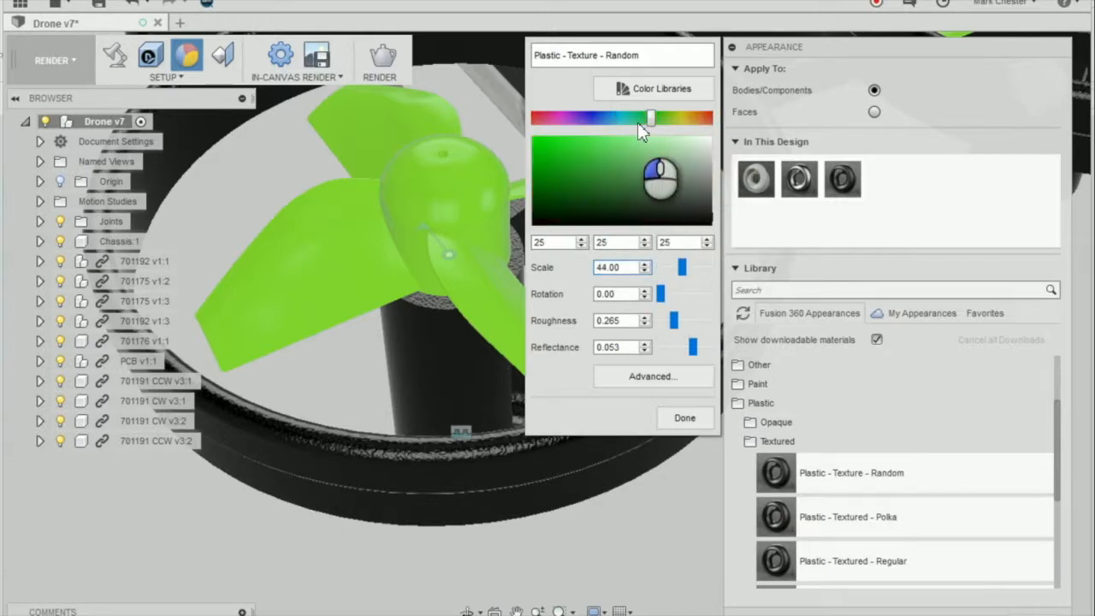
mouse_move(620, 154)
left_mouse_down()
mouse_move(590, 144)
mouse_move(577, 158)
mouse_move(579, 126)
mouse_move(574, 145)
mouse_move(587, 151)
left_mouse_up()
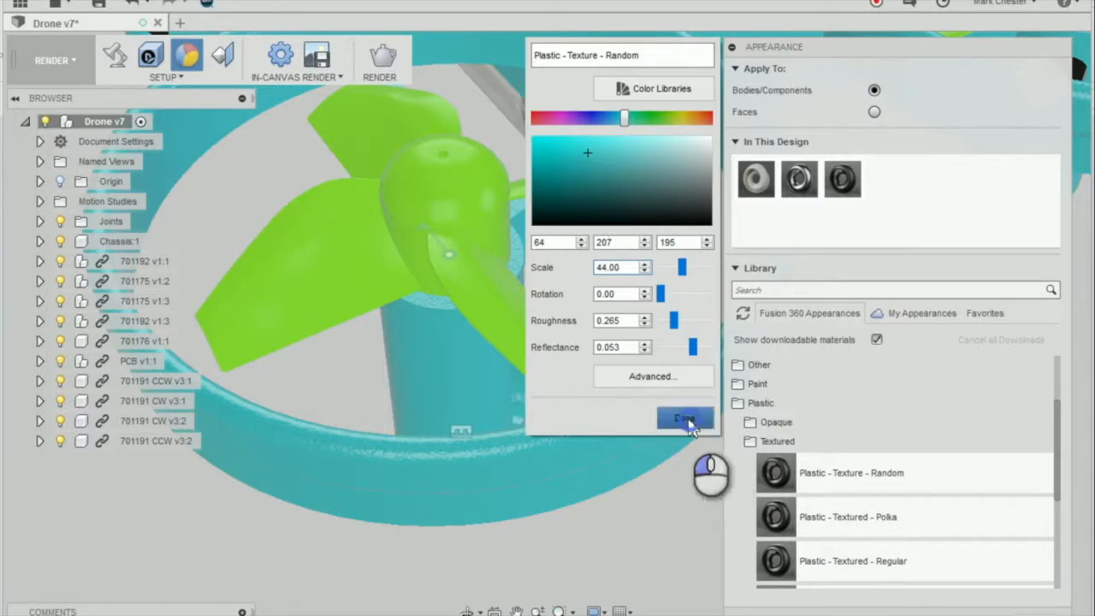
left_click(684, 418)
scroll(599, 214, "down", 10)
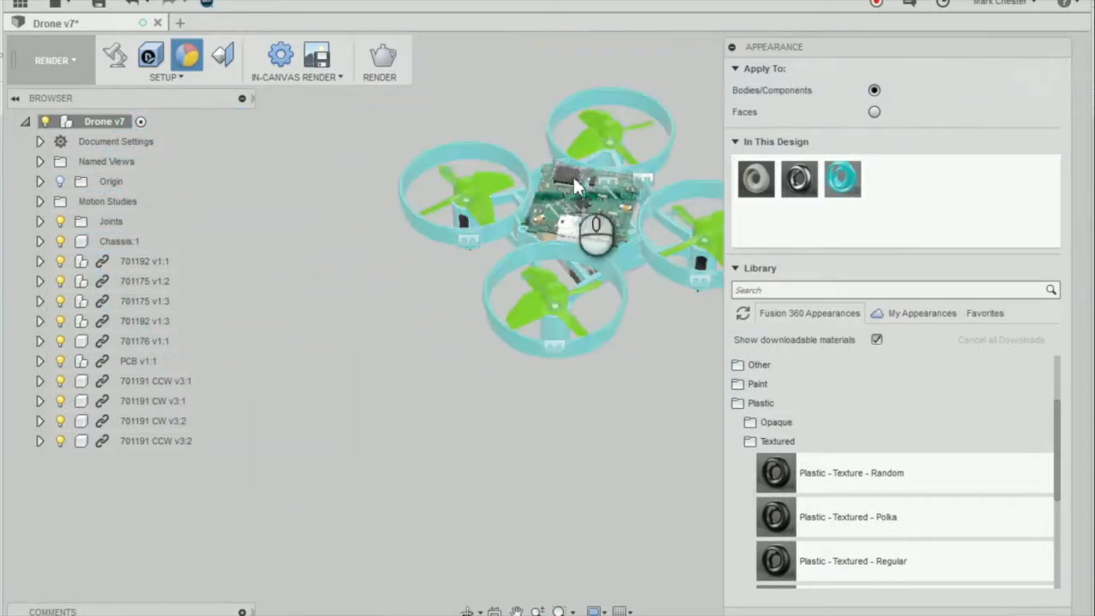
scroll(573, 177, "up", 5)
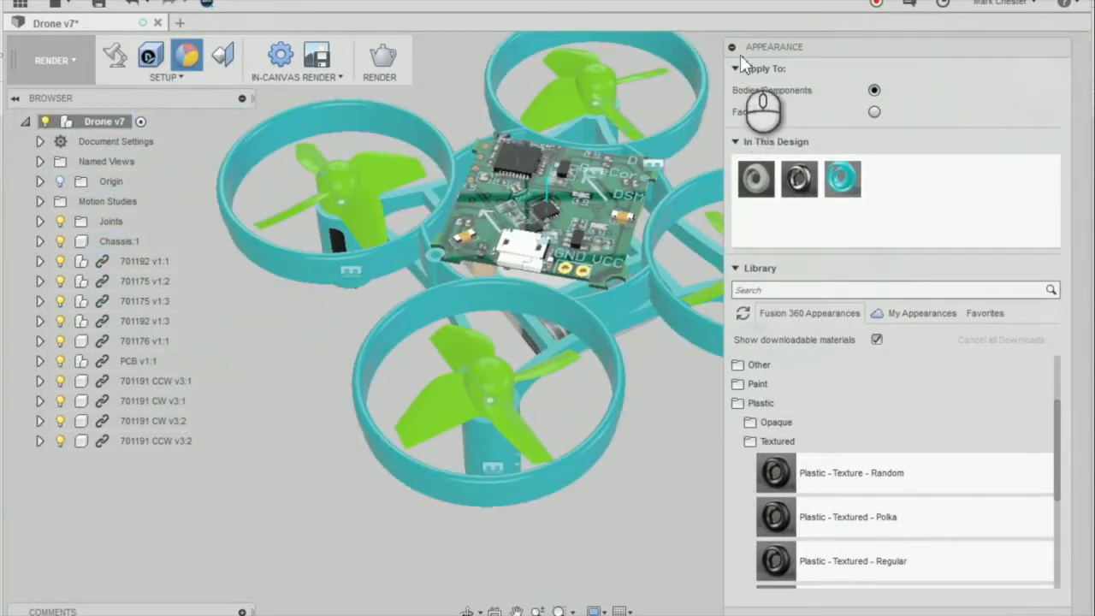
scroll(484, 256, "down", 5)
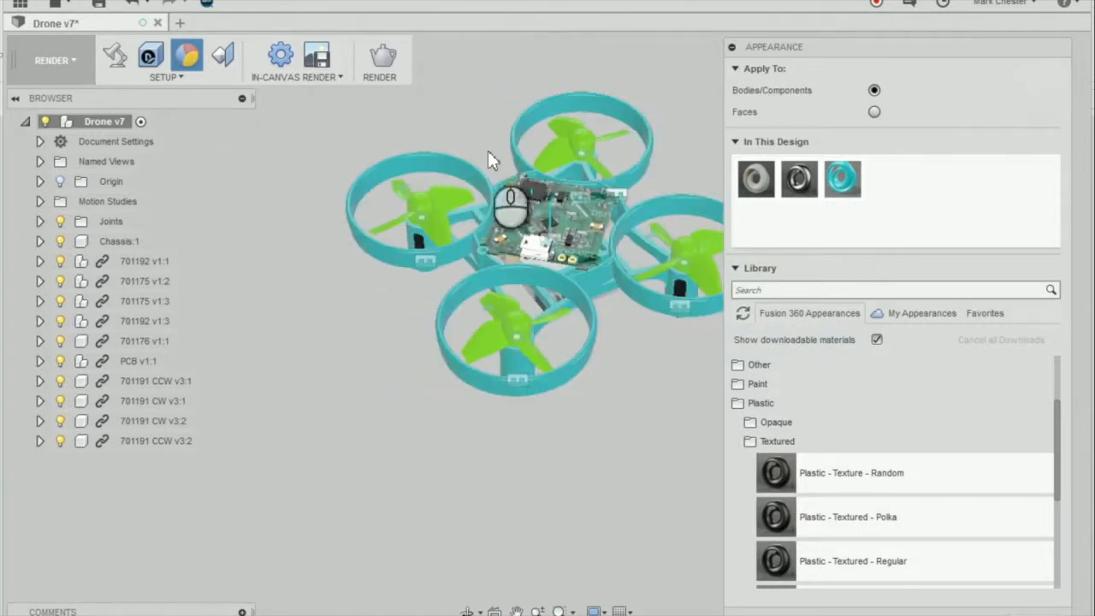
scroll(488, 160, "up", 2)
left_click(732, 47)
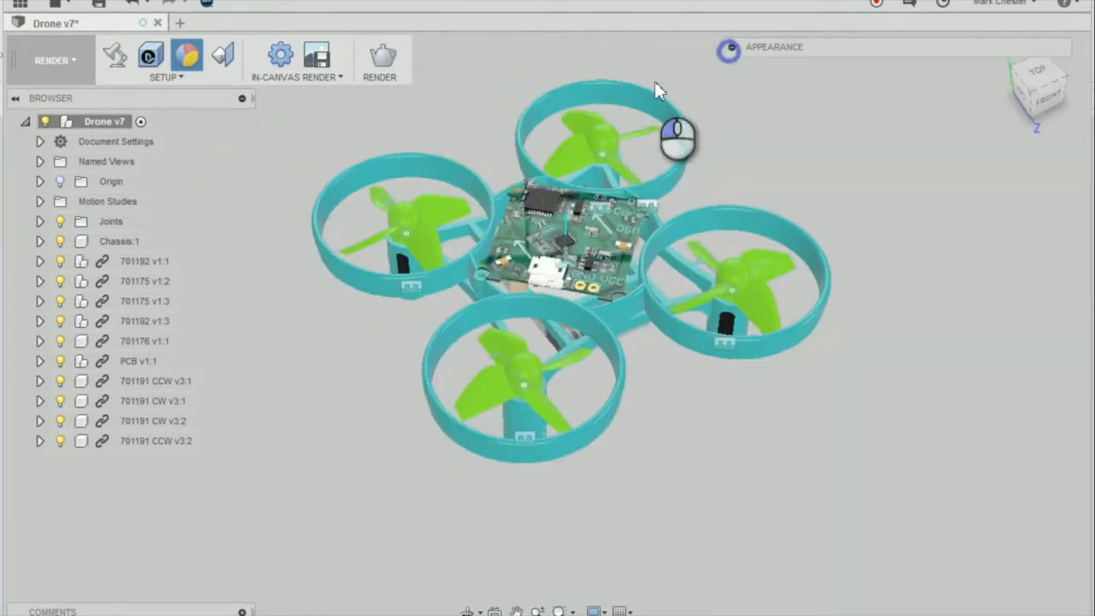
- Open the render scene settings and expand them beside the drone
left_click(115, 65)
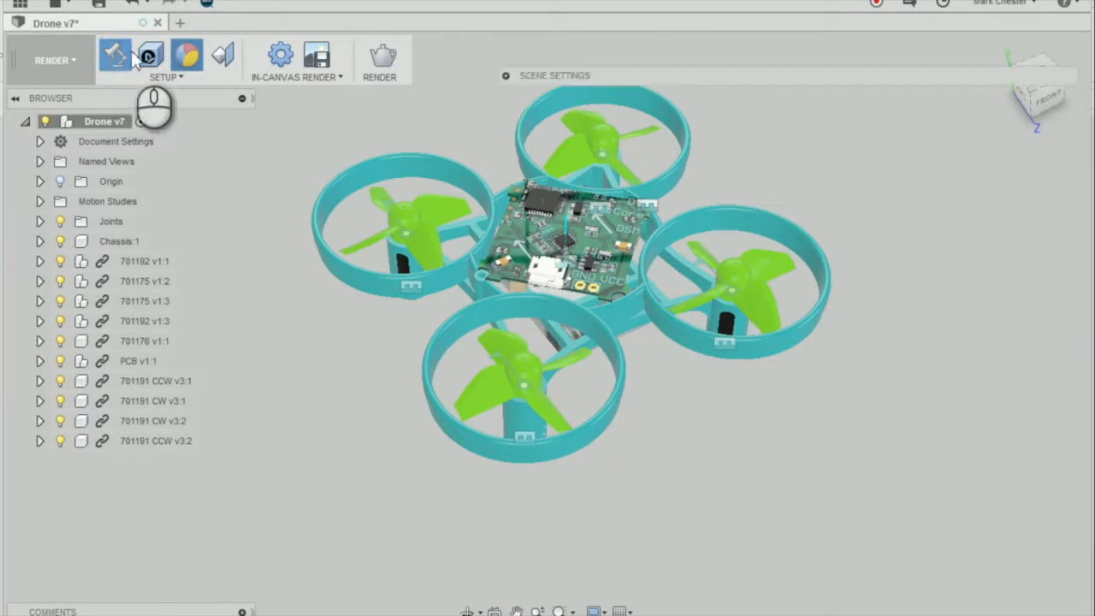
middle_click_drag(384, 208, 326, 225, "shift")
scroll(324, 217, "down", 1)
scroll(813, 153, "up", 1)
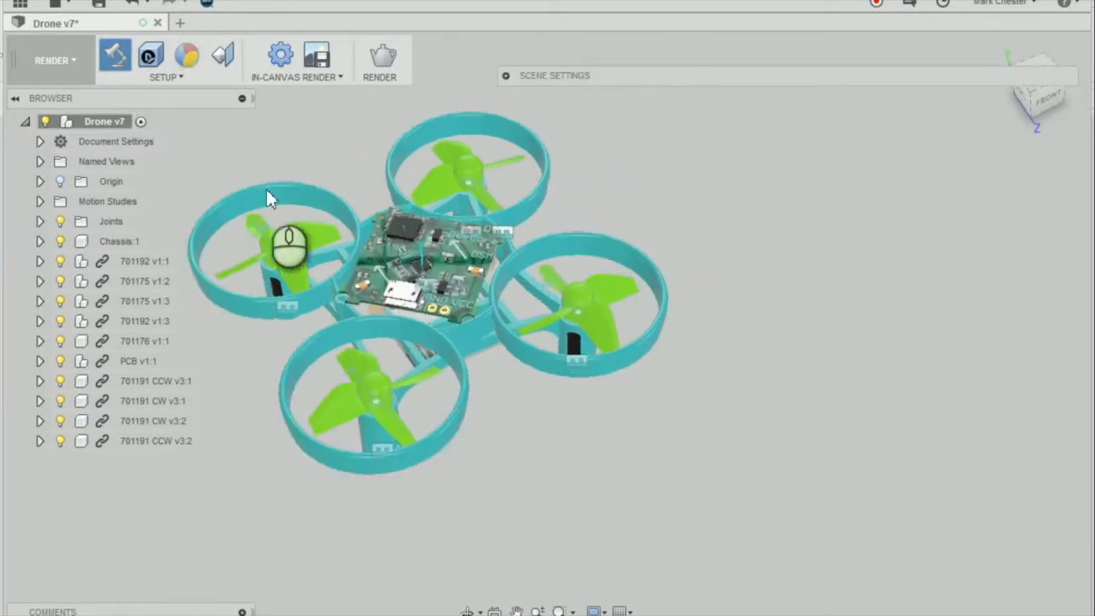
scroll(336, 196, "up", 1)
left_click(506, 76)
left_click_drag(590, 76, 614, 69)
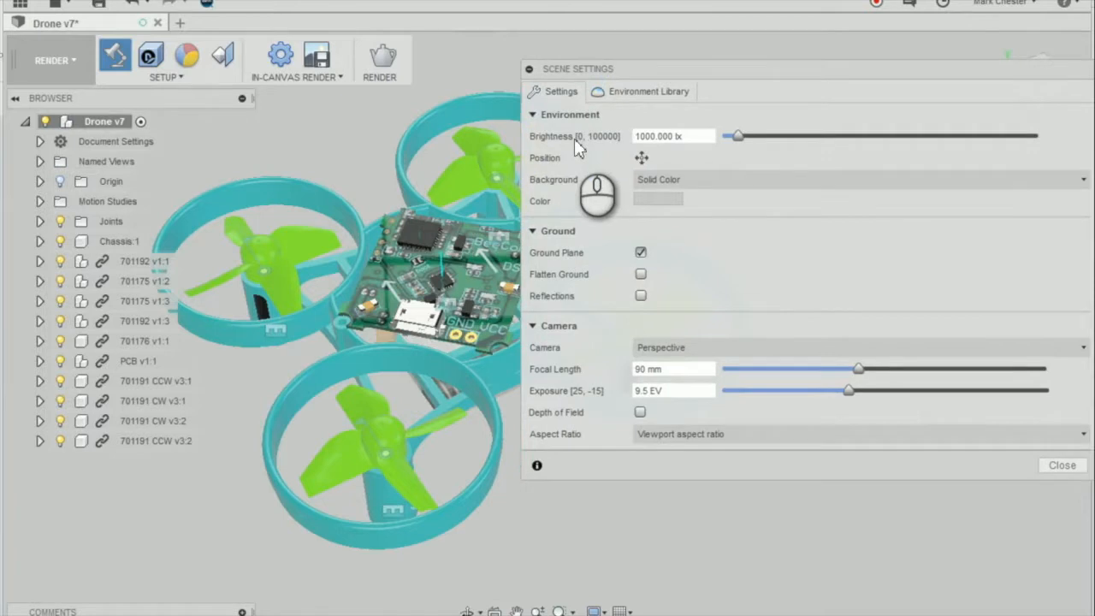
- Try a higher environment brightness for the scene and reset it to 1000 lx
scroll(723, 145, "down", 2)
left_click_drag(740, 136, 760, 135)
double_click(702, 138)
type("1000")
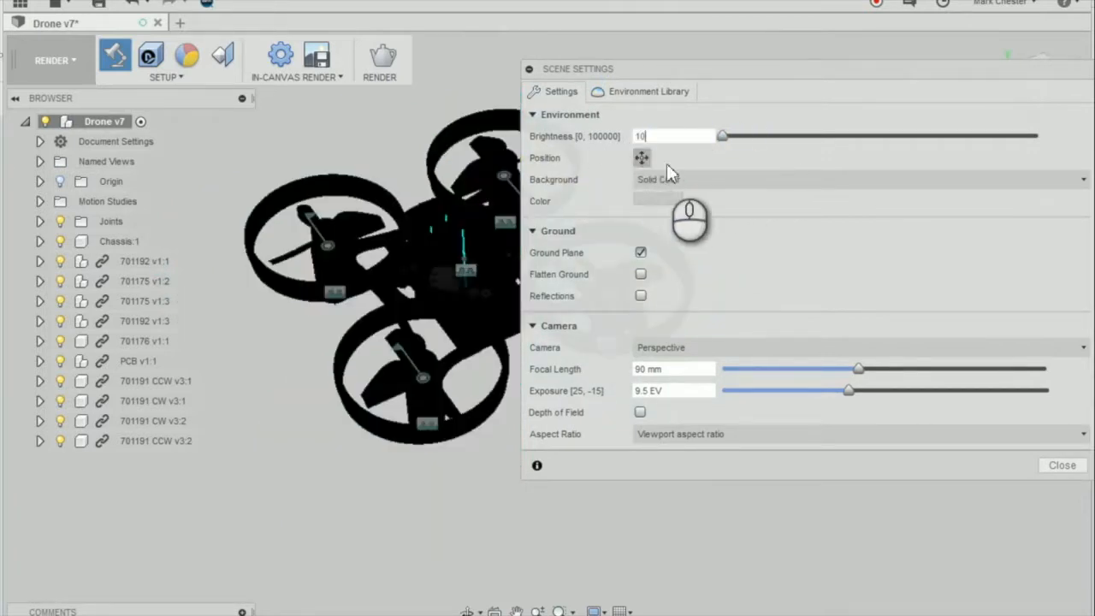
- Apply a light red solid background colour with RGB 245, 113, 113 to the scene
left_click(659, 200)
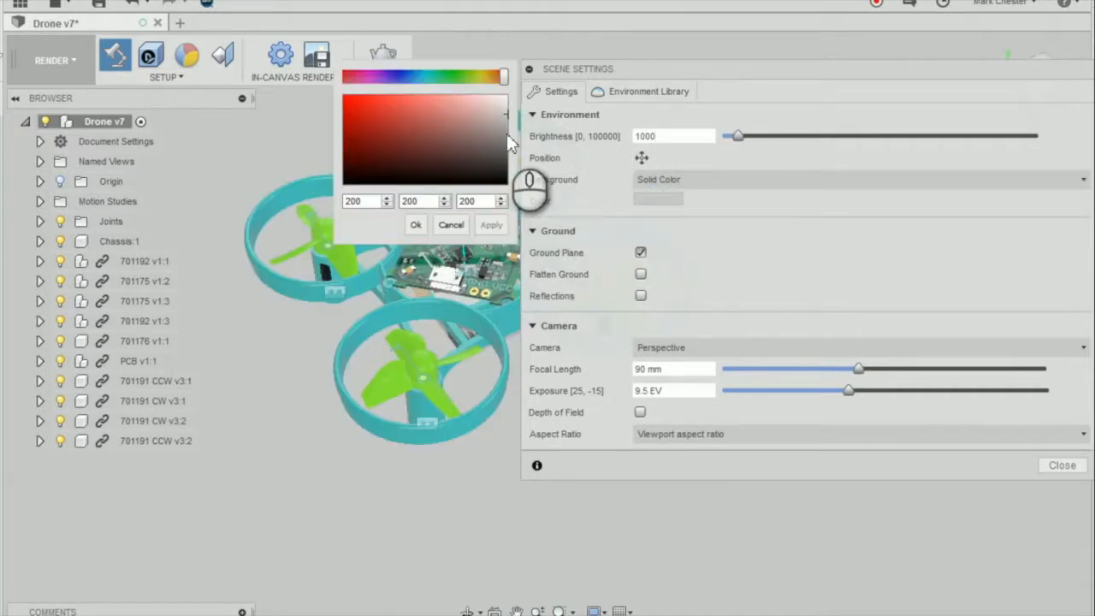
left_click_drag(505, 124, 421, 97)
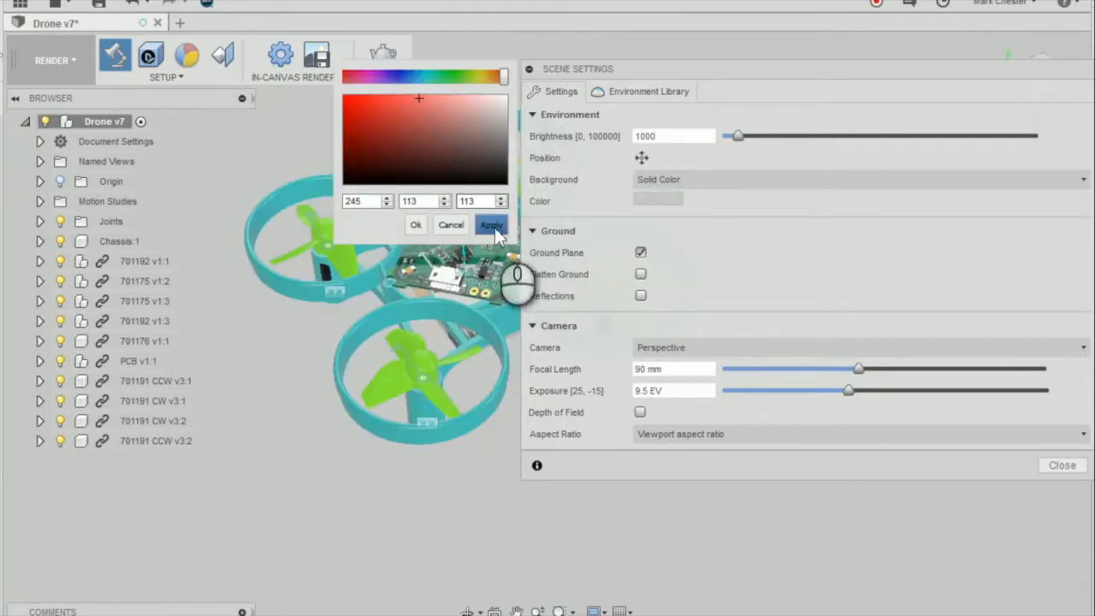
left_click(491, 225)
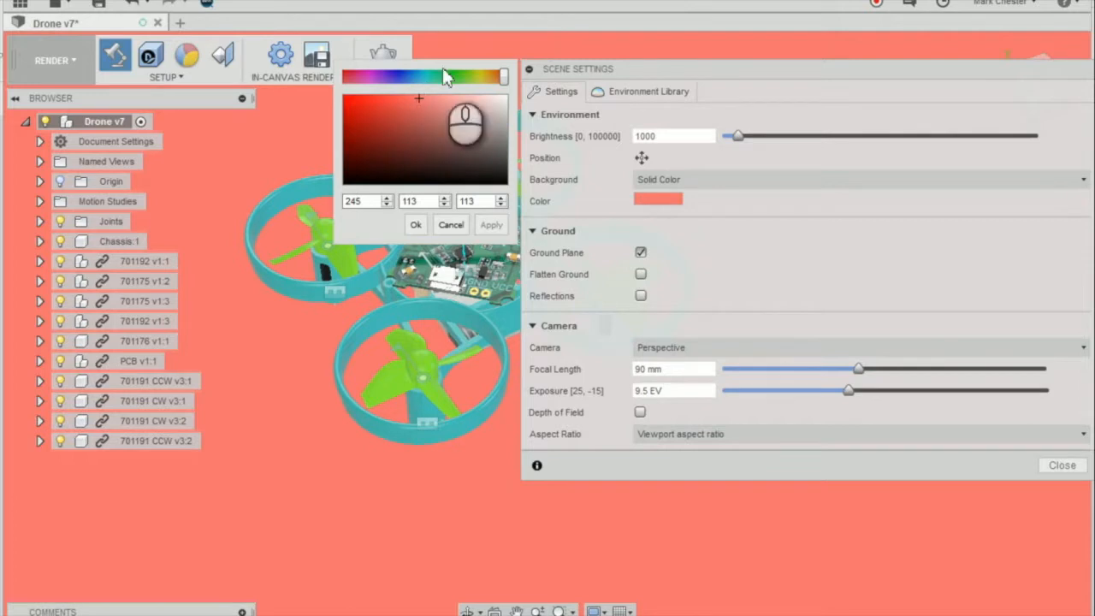
- Change the solid background colour to white with RGB 255, 255, 255
left_click_drag(485, 118, 506, 94)
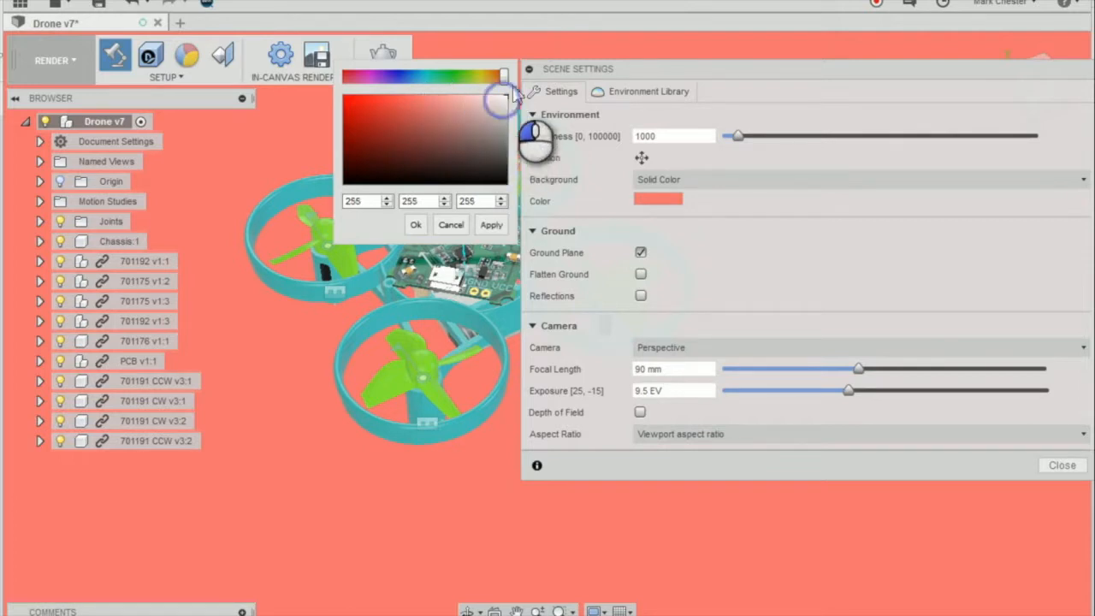
left_click(489, 226)
left_click(416, 225)
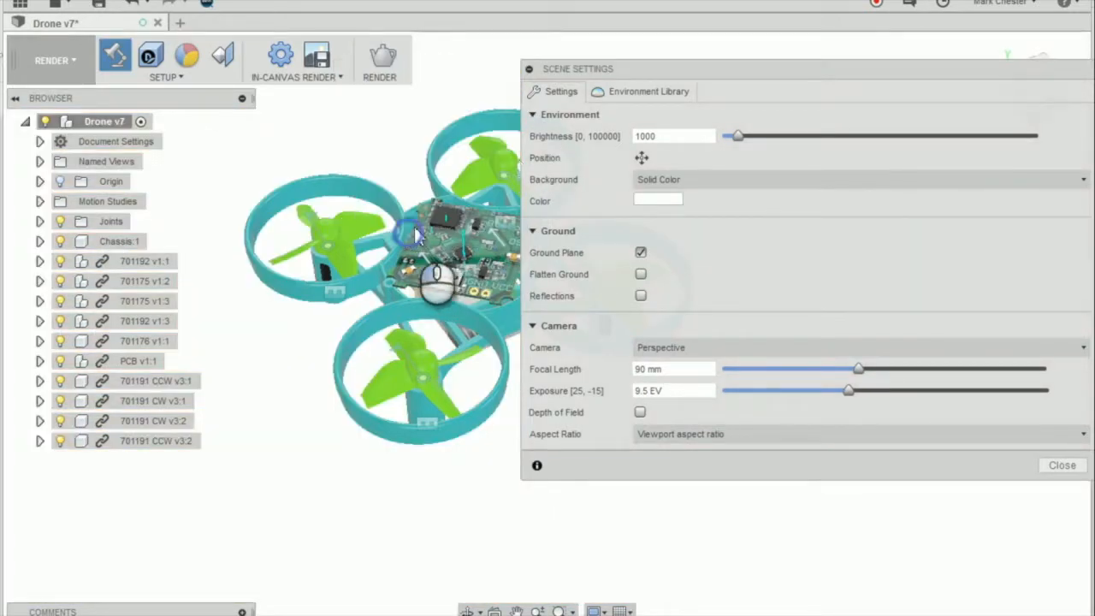
- Switch the scene background to Environment and apply the Plaza environment from the Fusion 360 library
left_click(677, 179)
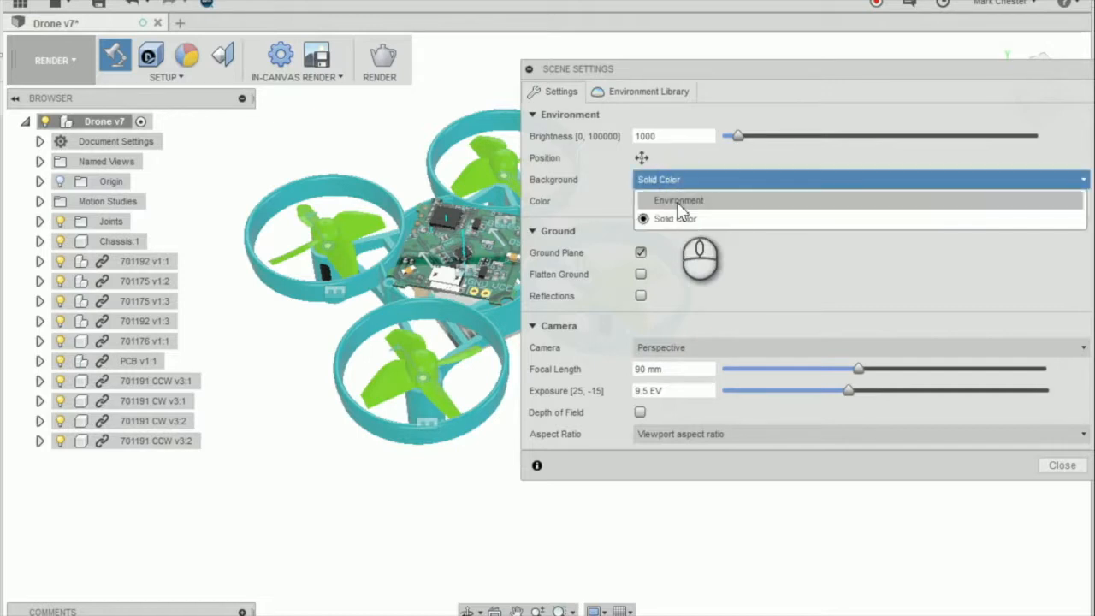
left_click(677, 201)
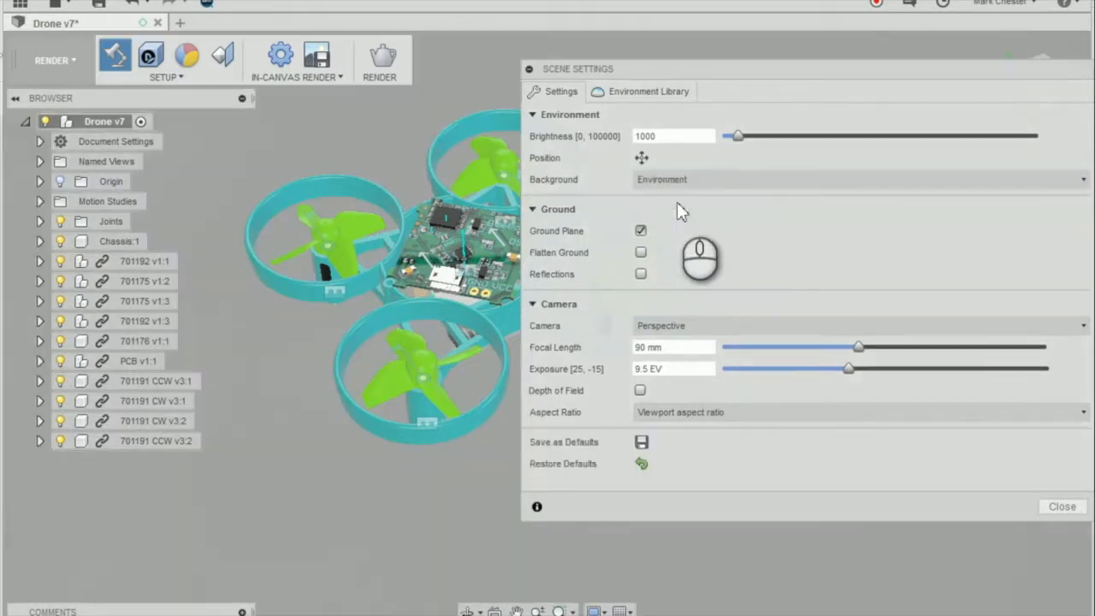
left_click(635, 92)
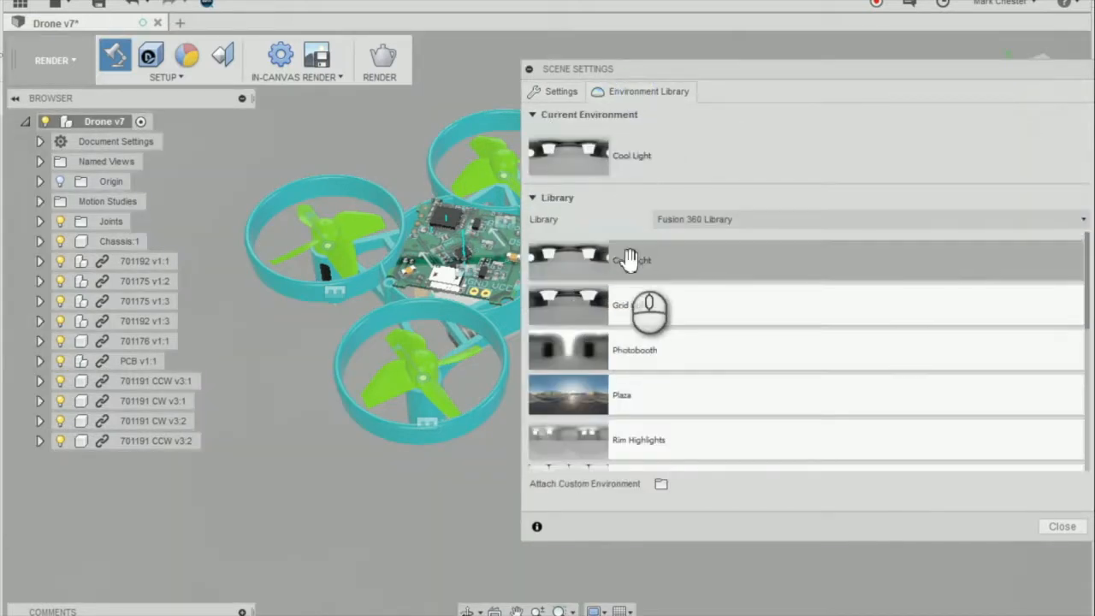
scroll(388, 160, "down", 3)
scroll(386, 186, "up", 4)
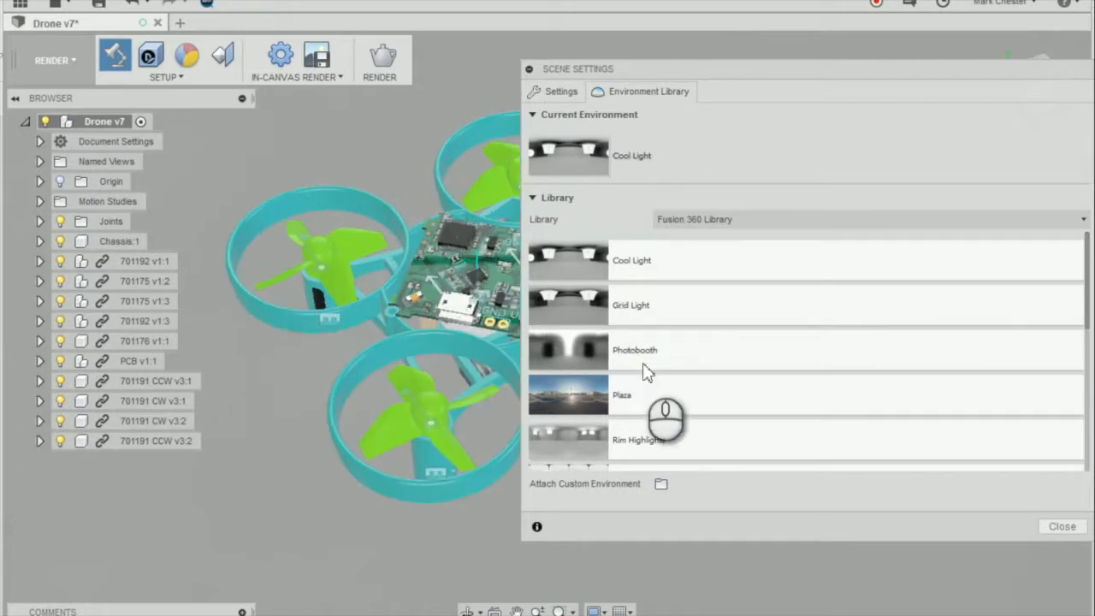
scroll(676, 380, "down", 2)
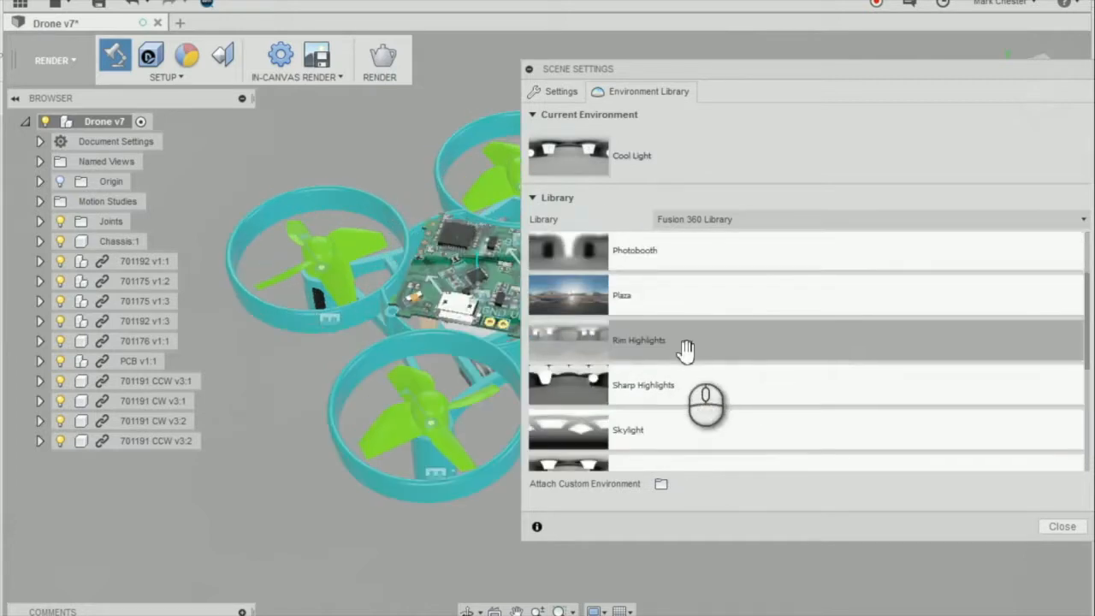
left_click_drag(692, 303, 338, 125)
- Collapse and move the scene settings aside, then frame the drone from below at the left-front corner against the sky and palace
left_click(528, 67)
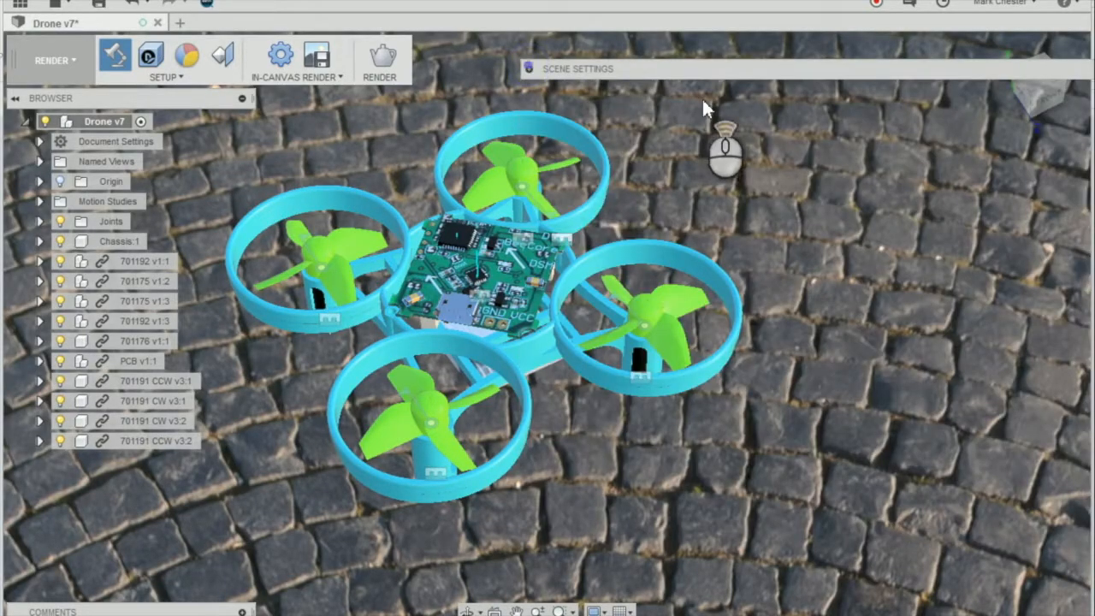
left_click_drag(644, 63, 498, 15)
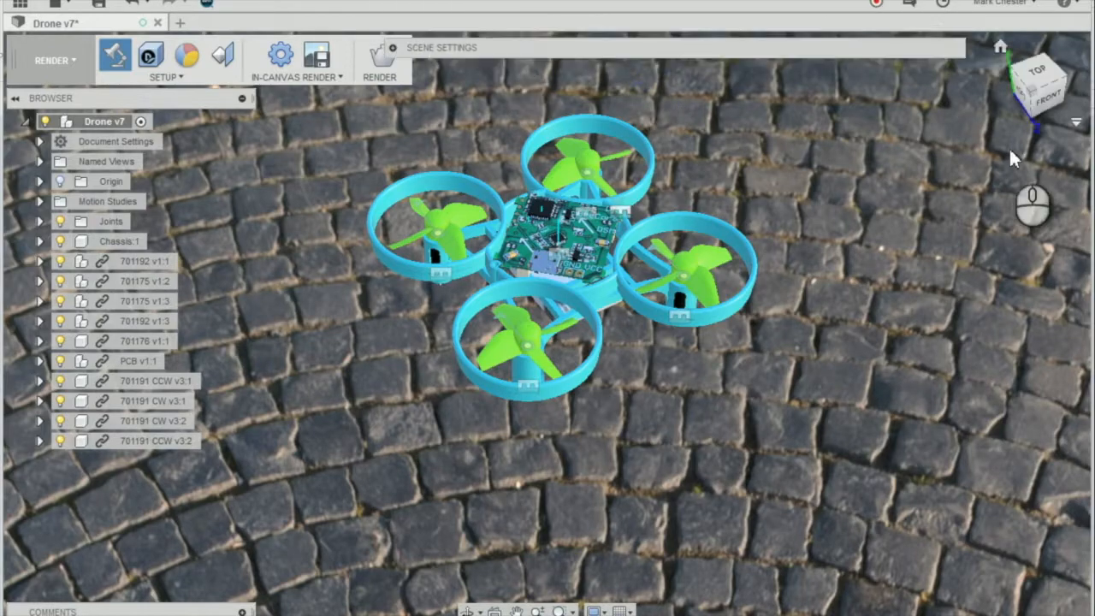
left_click_drag(1041, 84, 1085, 72)
left_click_drag(1071, 20, 1073, 22)
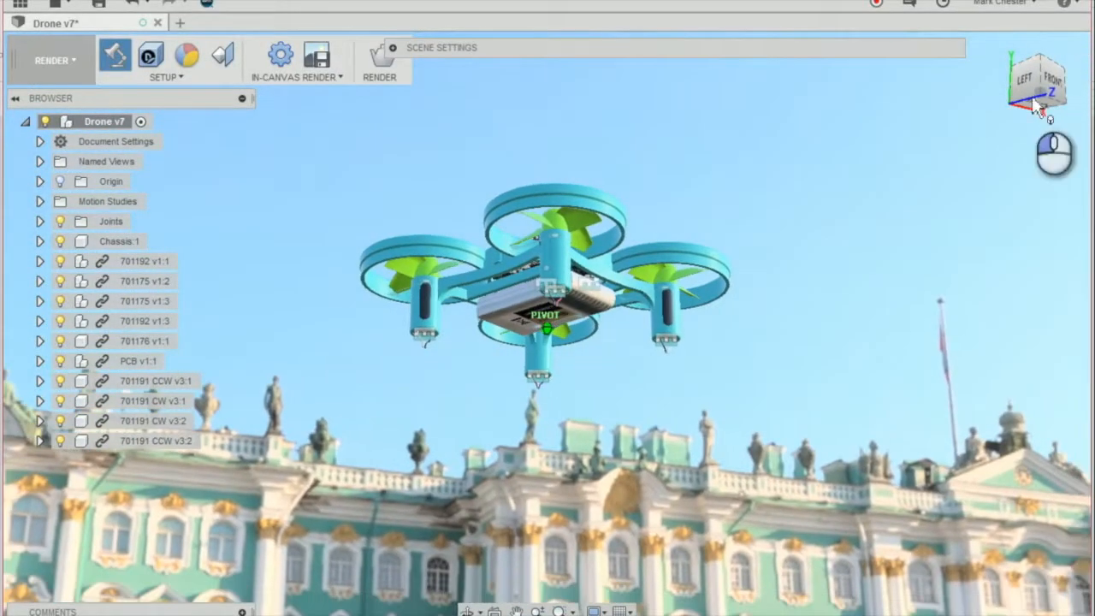
scroll(590, 240, "down", 3)
scroll(614, 227, "up", 5)
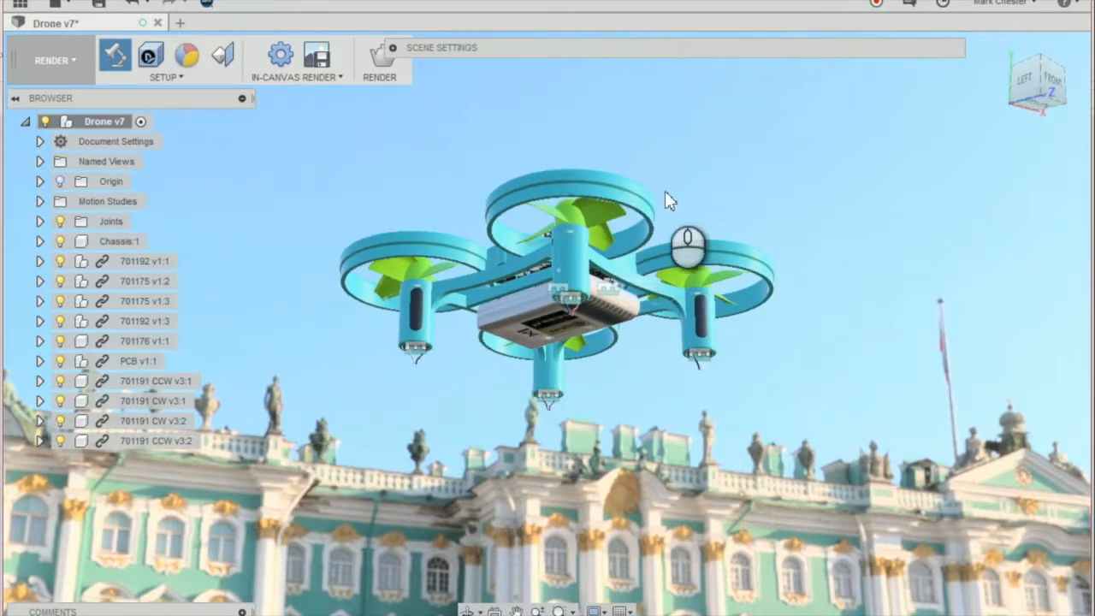
scroll(665, 190, "up", 2)
- Add the In-canvas Render command to the toolbar and run a brief in-canvas render of the drone before stopping it
left_click(334, 77)
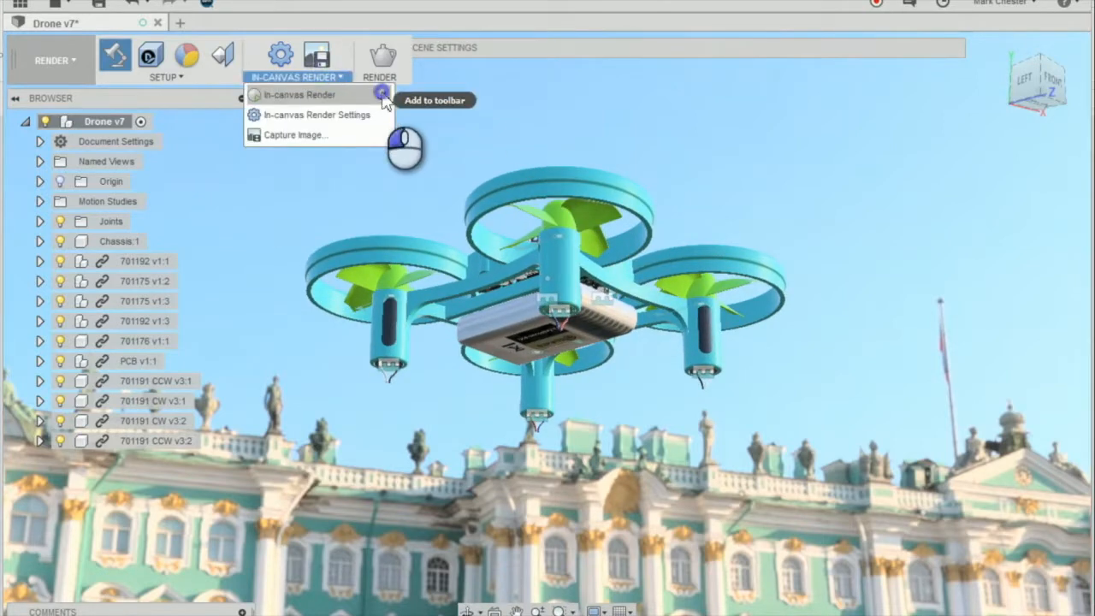
left_click(382, 95)
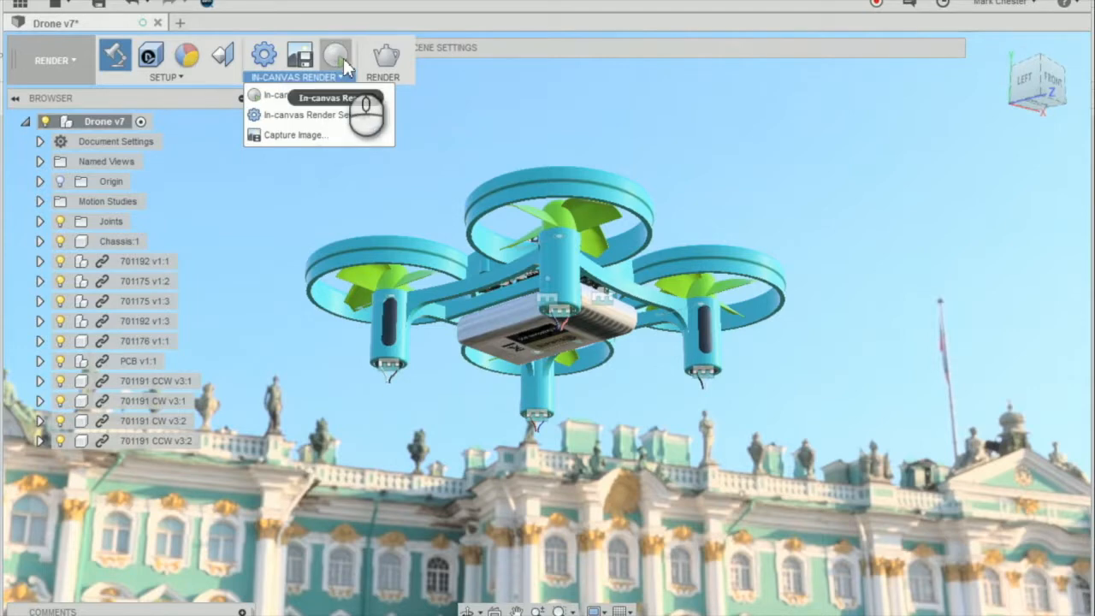
left_click(336, 58)
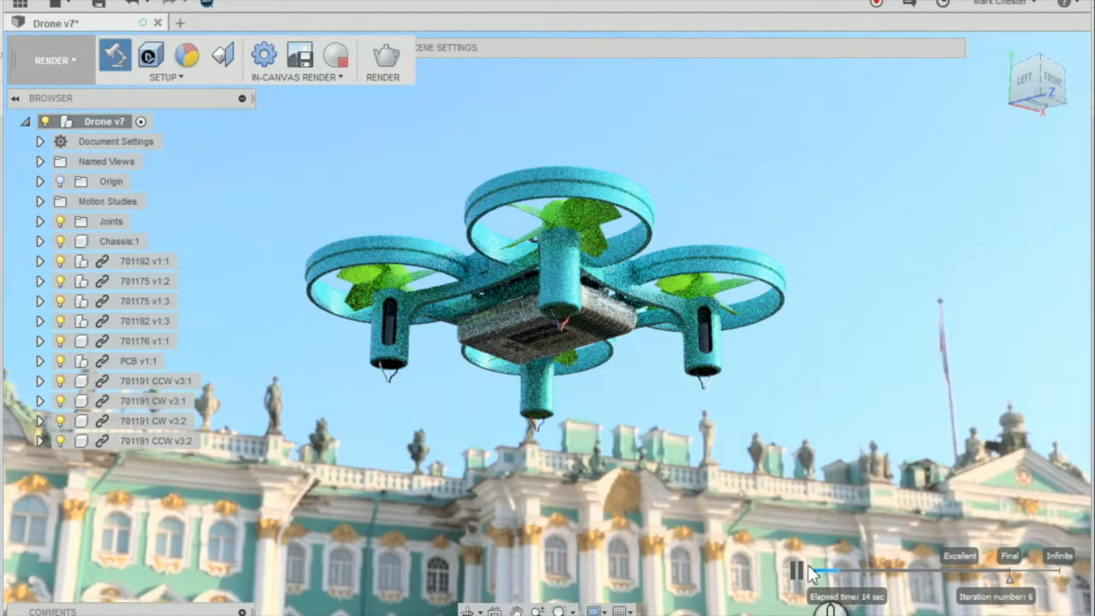
left_click(333, 56)
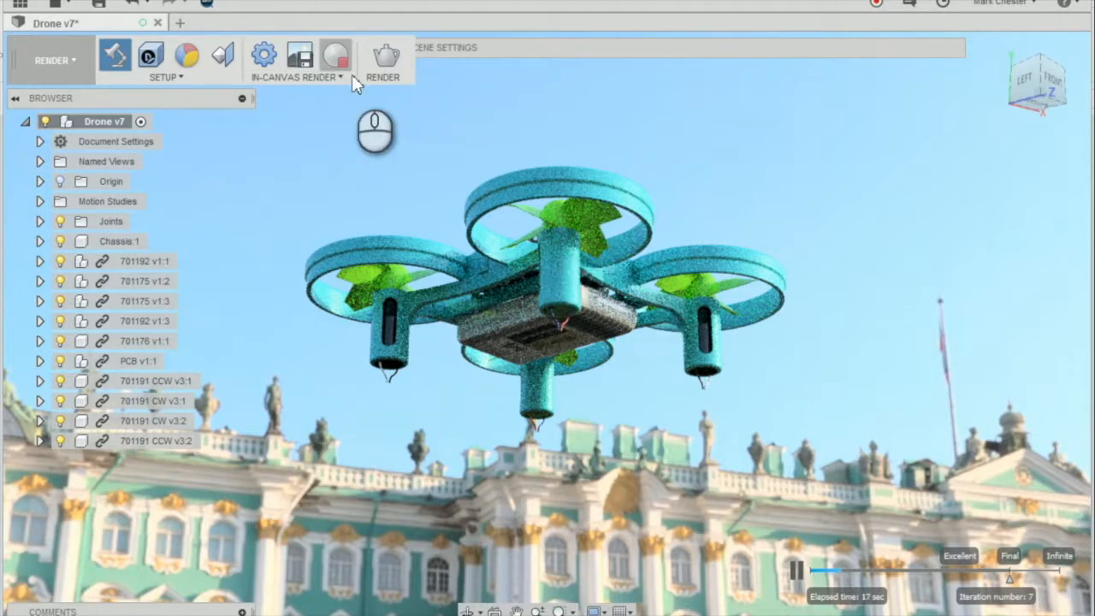
left_click(340, 58)
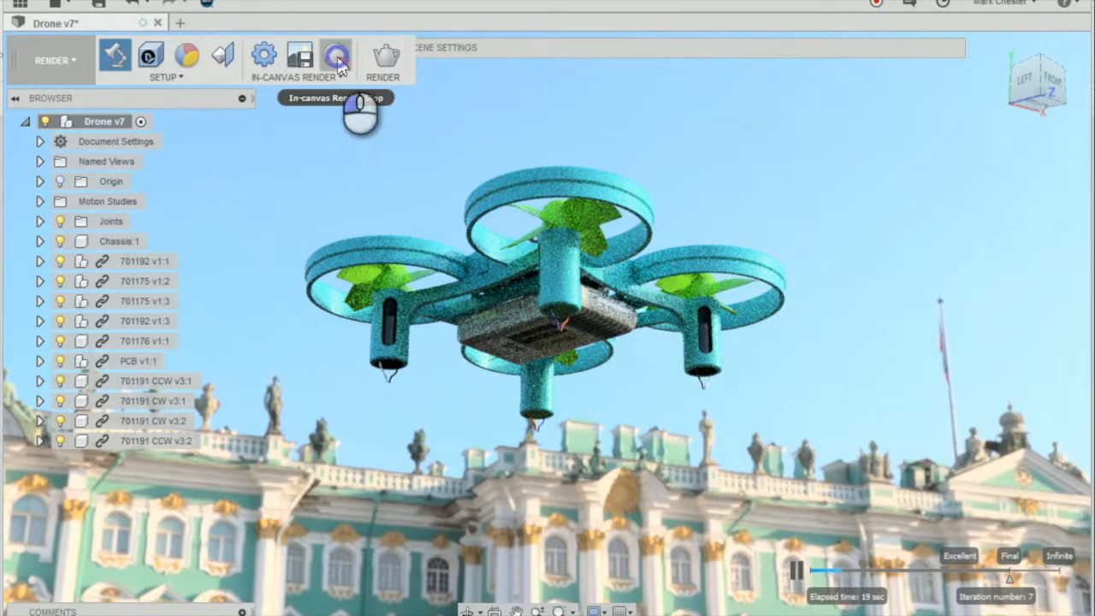
- Start a cloud render of the drone at the 8.5x11 inch 300PPI print size with Final quality
left_click(386, 58)
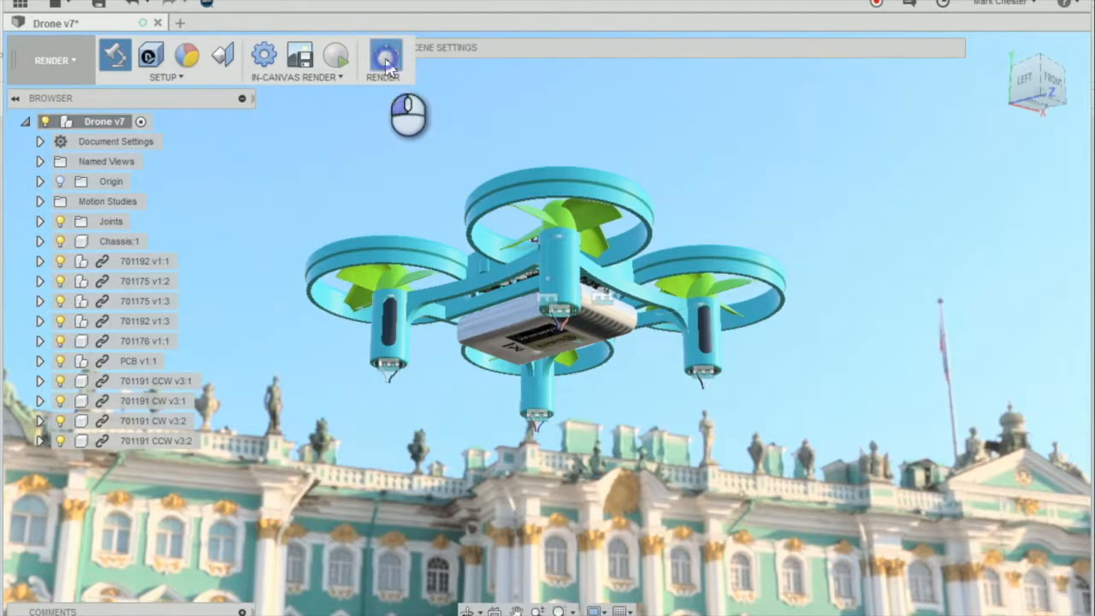
left_click_drag(493, 130, 760, 139)
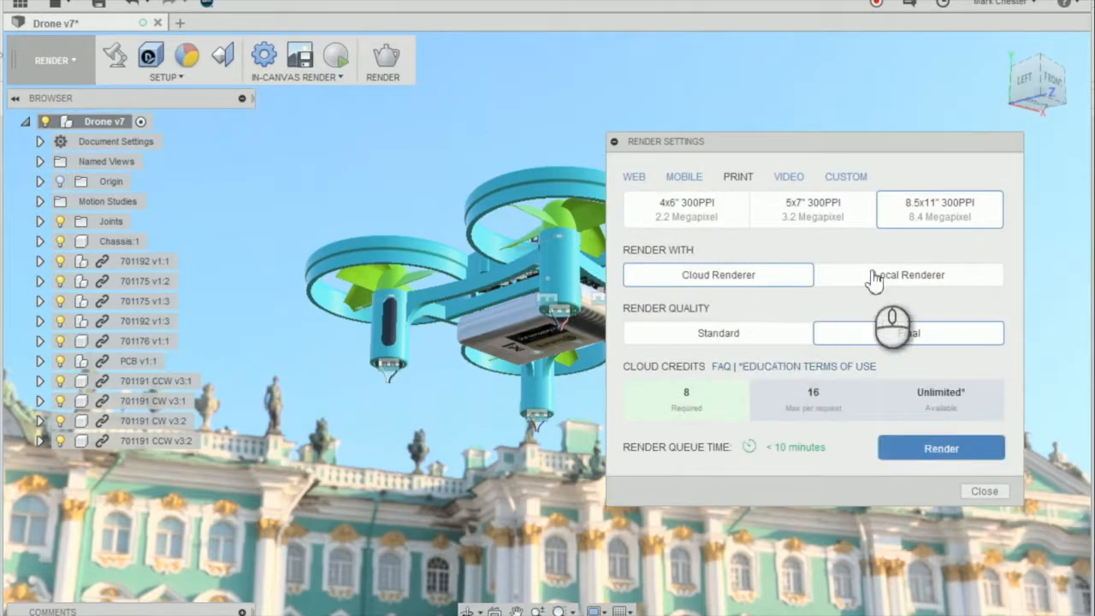
left_click(905, 292)
left_click(770, 276)
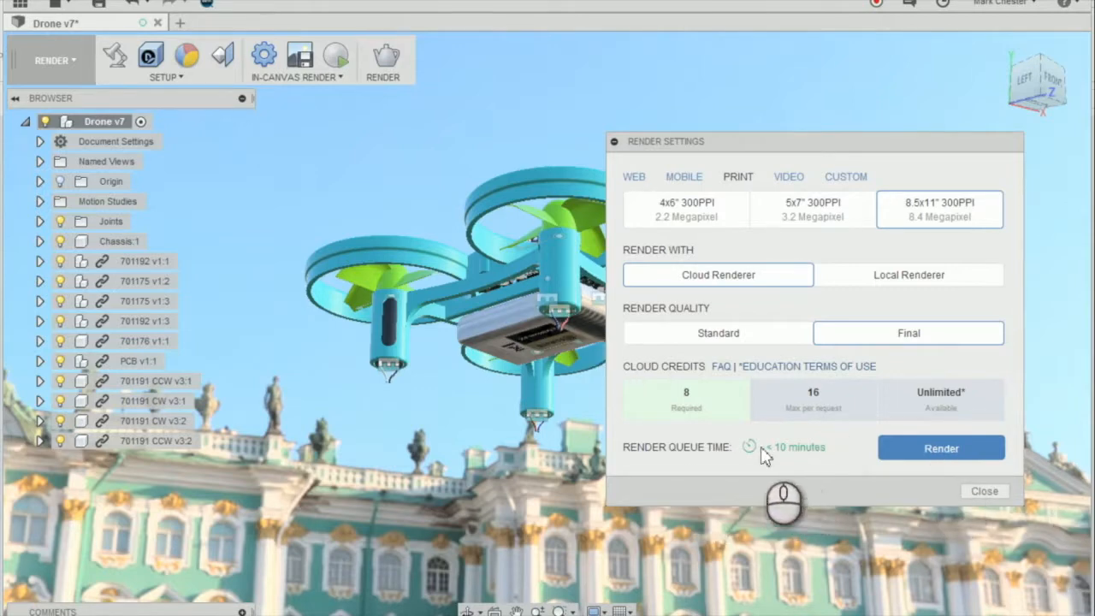
left_click(927, 459)
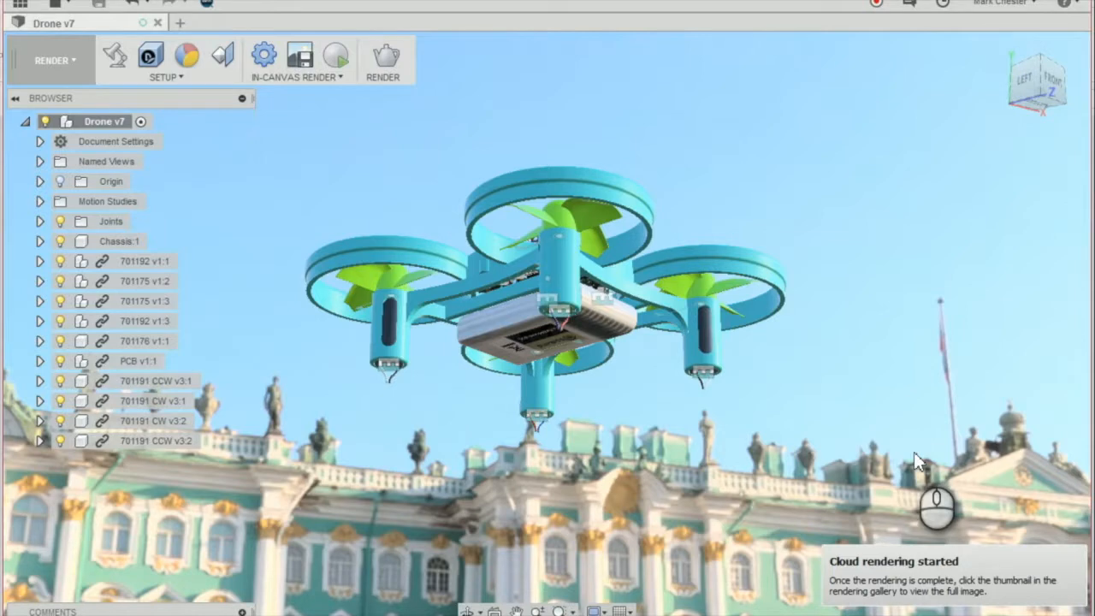
- Expand the rendering gallery, view the status of the newly submitted version 8 rendering, and close its window
scroll(599, 174, "down", 2)
scroll(697, 203, "up", 5)
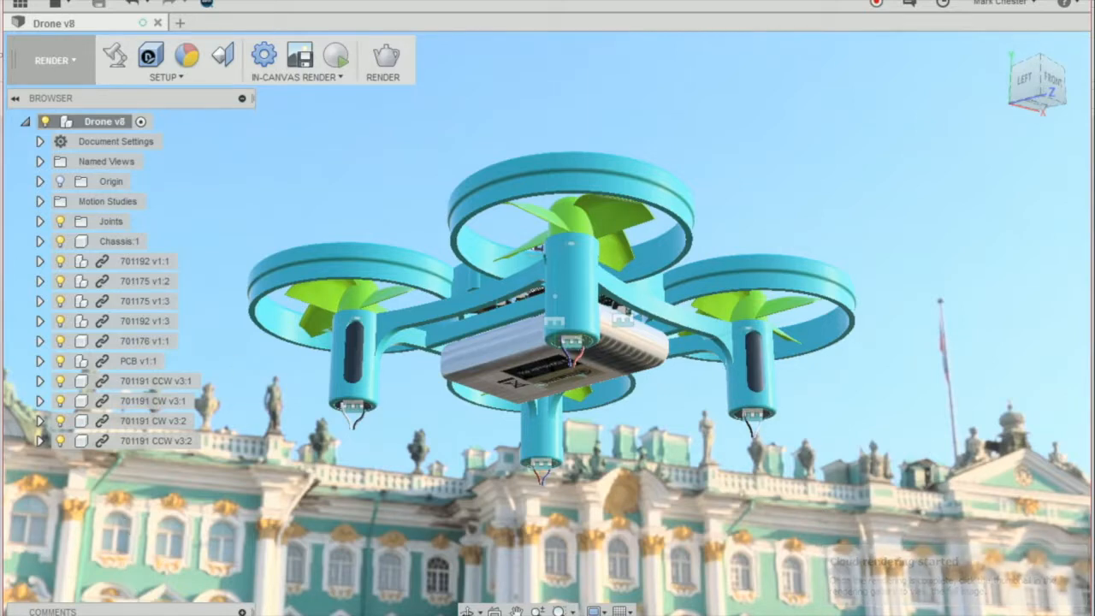
left_click(12, 615)
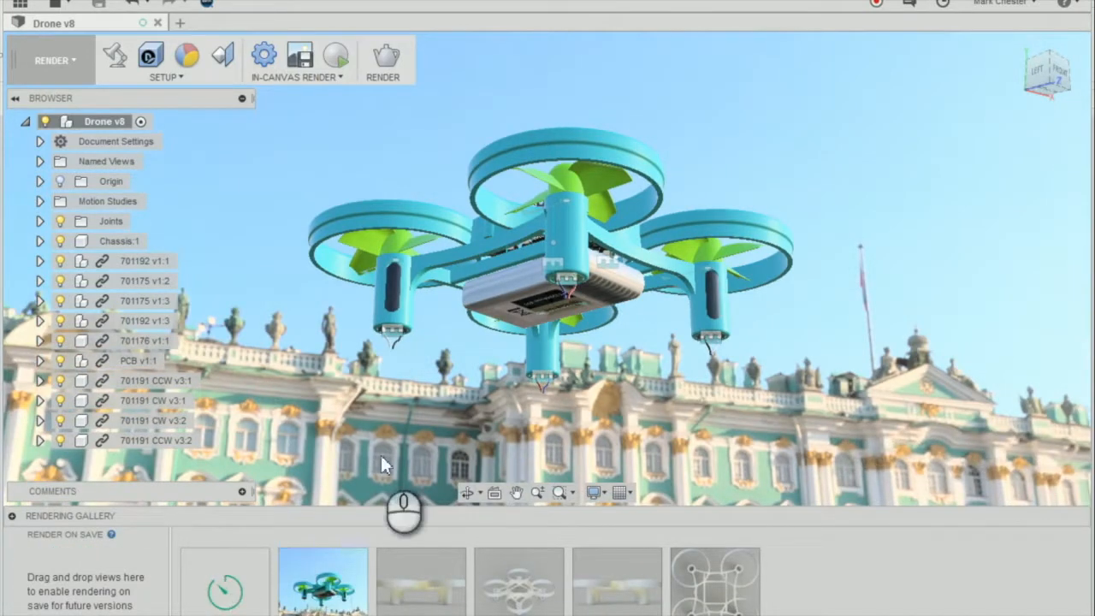
mouse_move(229, 582)
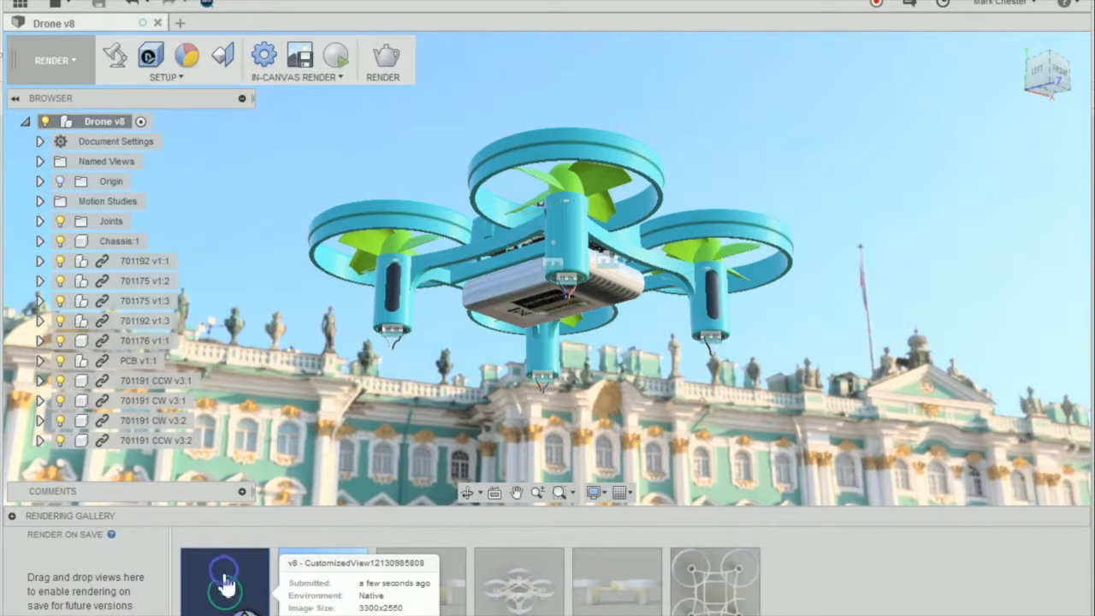
left_click(228, 583)
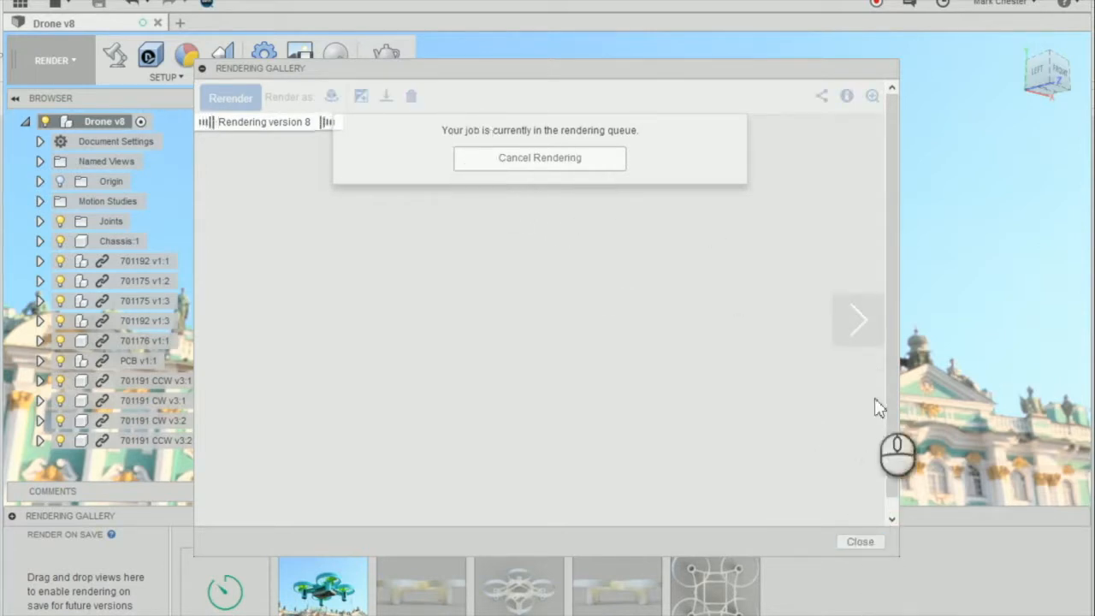
left_click(873, 542)
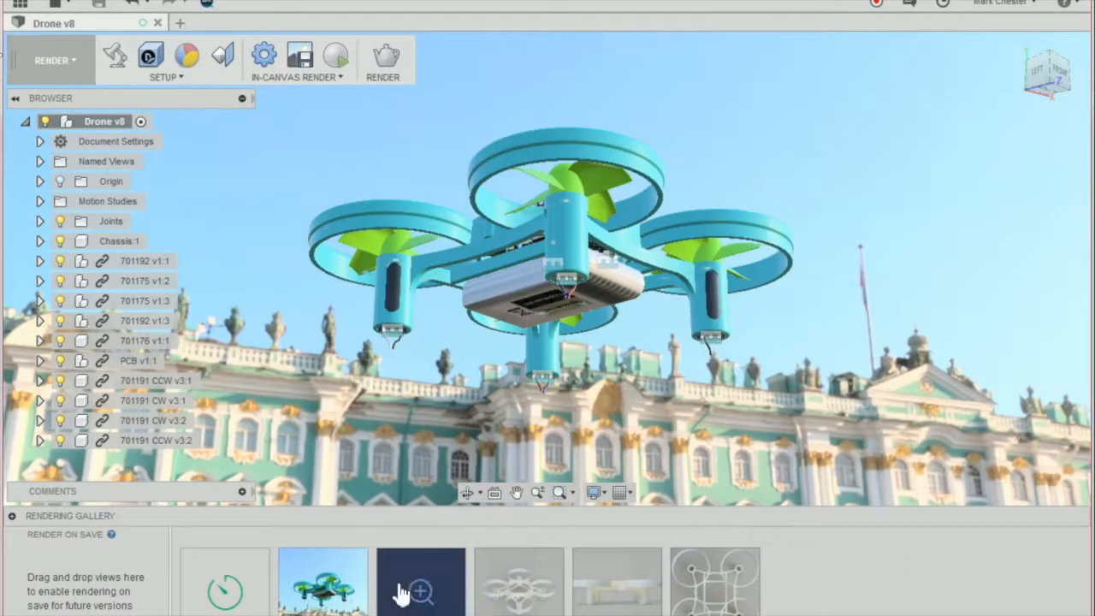
- Open the finished drone rendering with the palace background and inspect its detail at full size before returning to the whole image
left_click(334, 595)
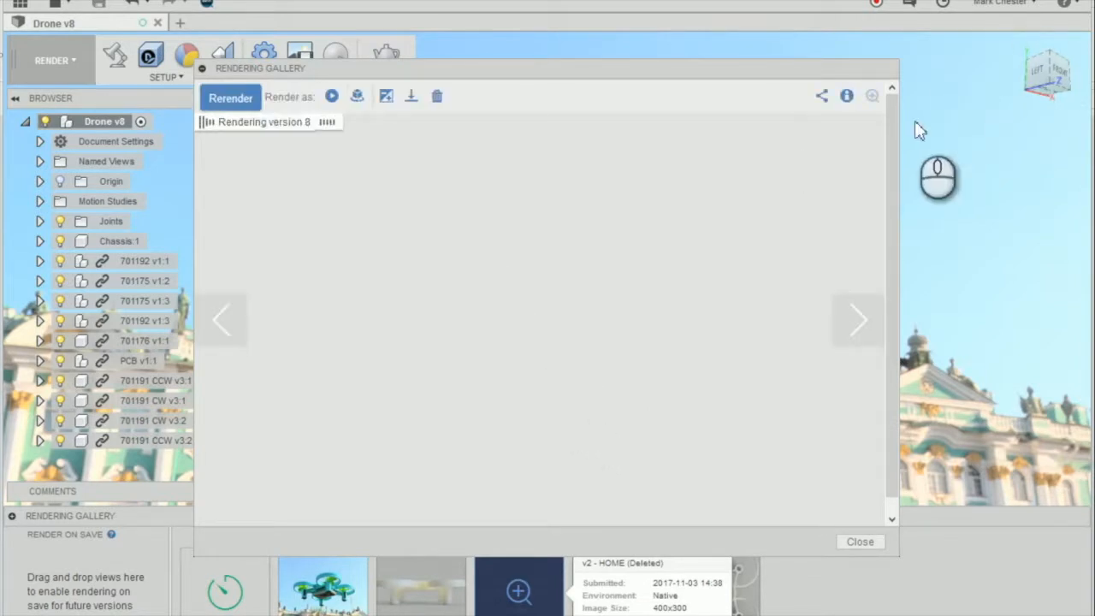
left_click(872, 95)
left_click_drag(557, 279, 724, 156)
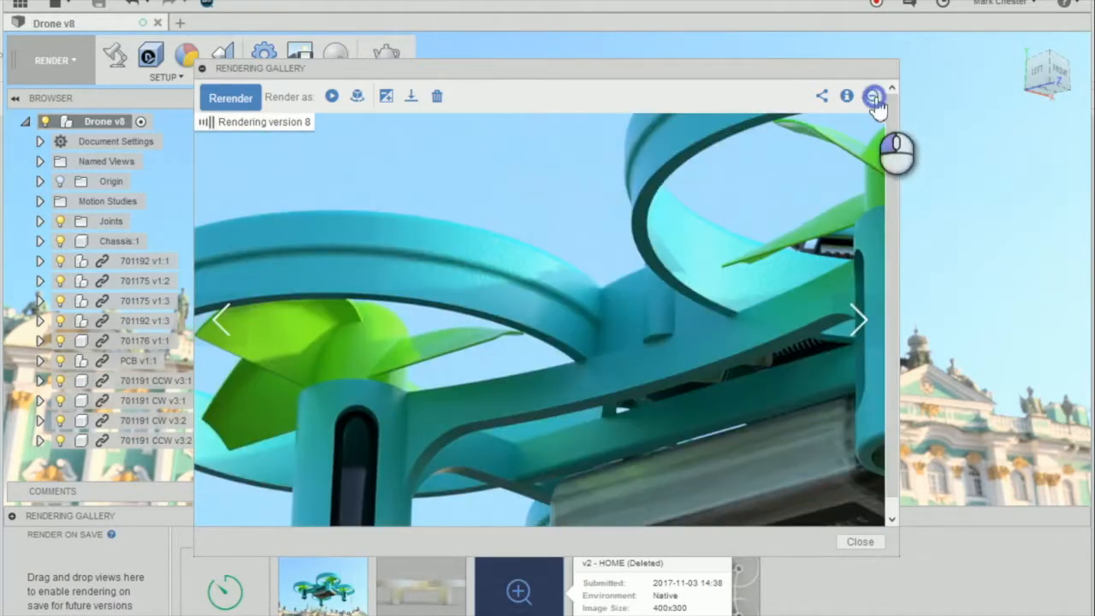
left_click(872, 95)
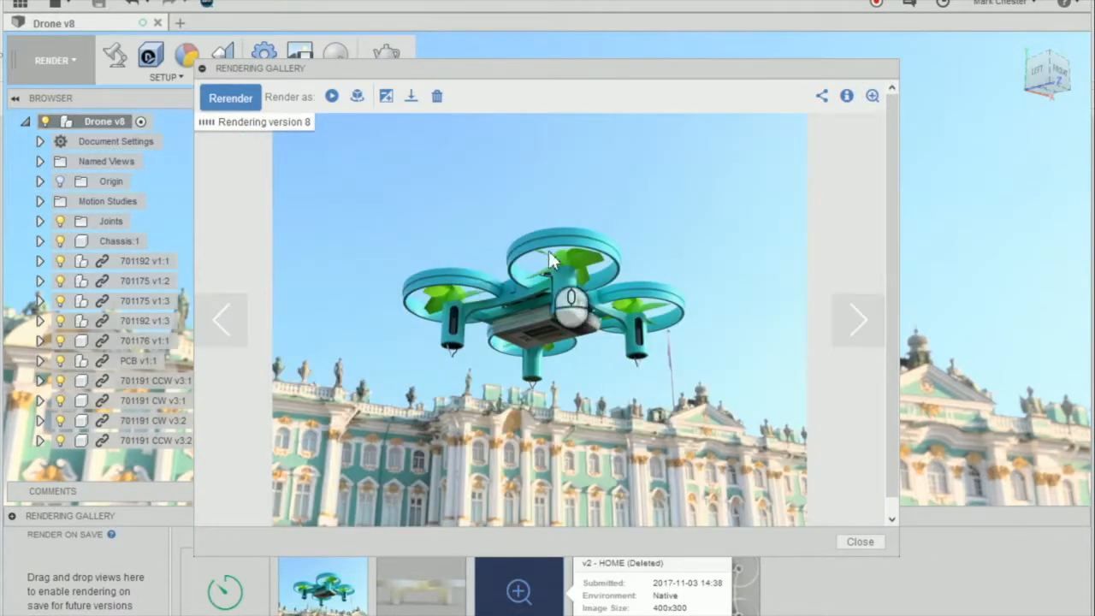
- Try downloading the drone rendering as a JPEG image and cancel the save
left_click(412, 98)
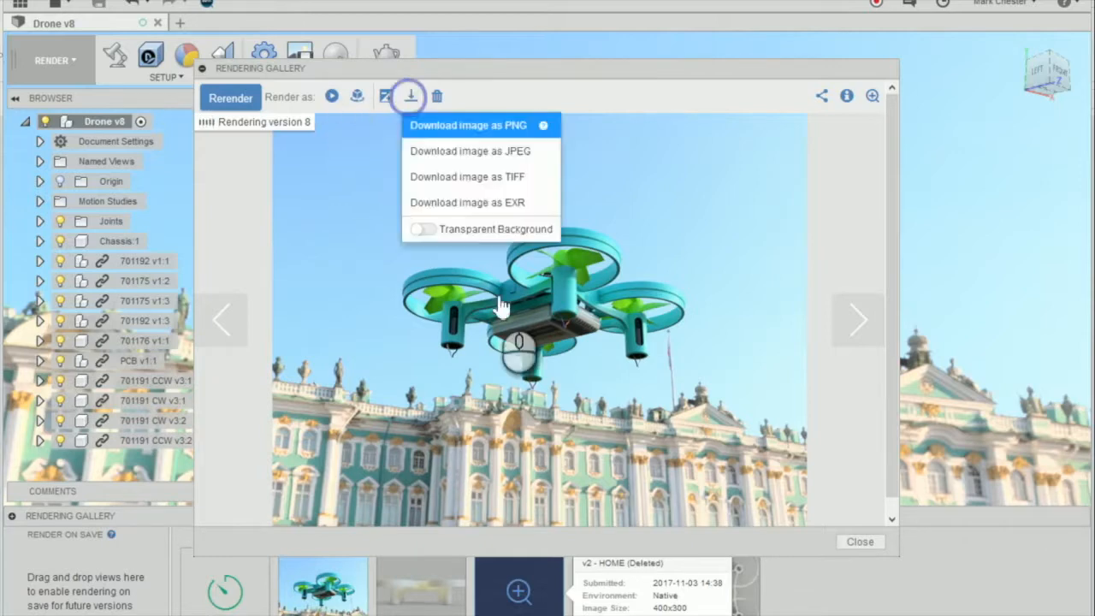
left_click(507, 159)
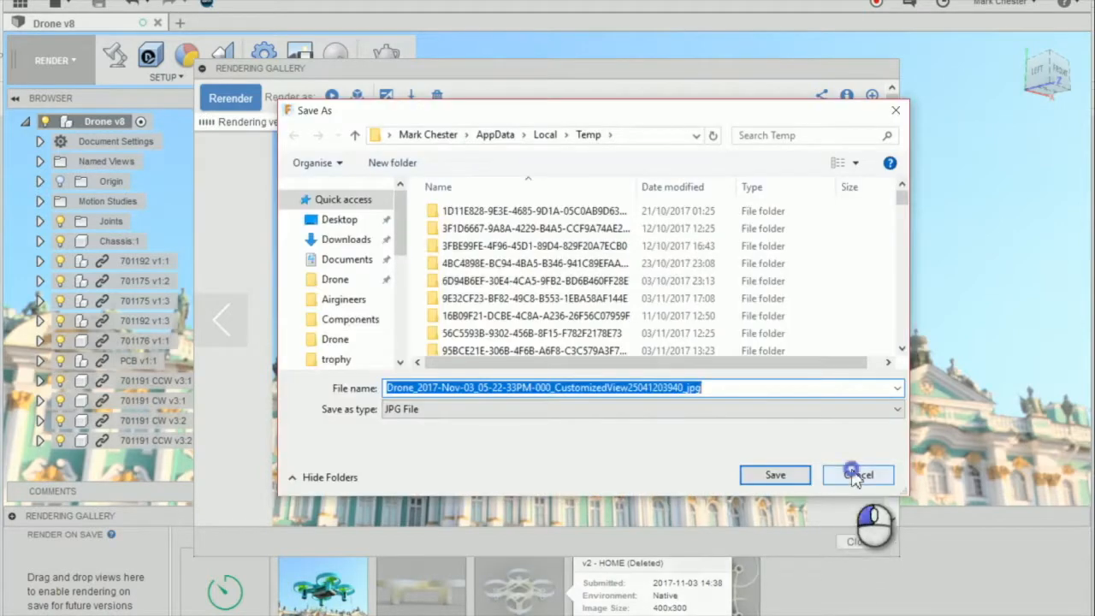
left_click(859, 475)
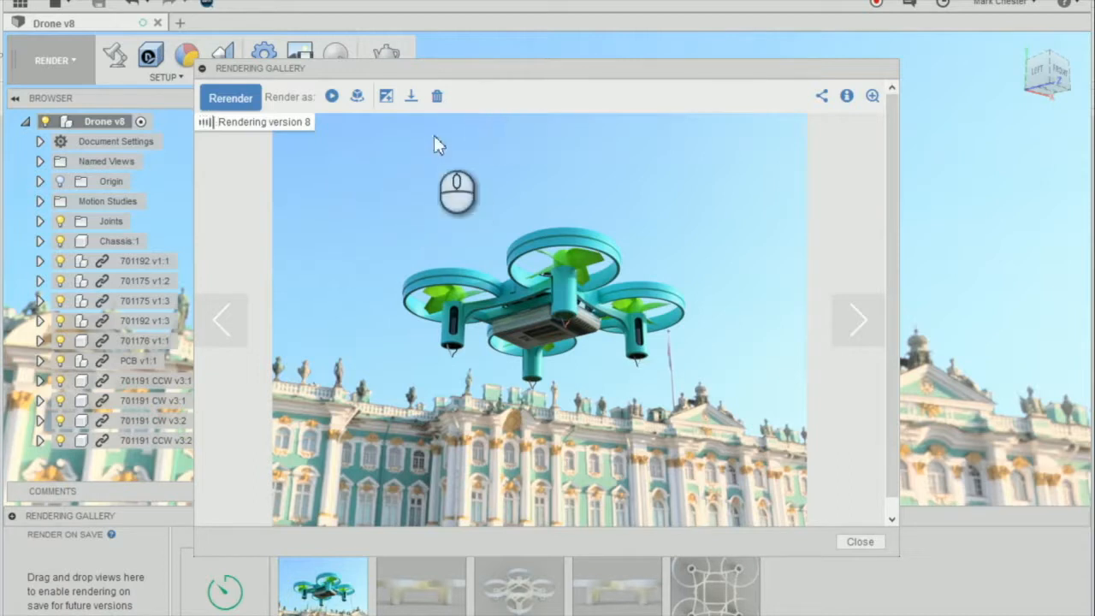
- Open the motion study render settings for the rendering and check the available motion studies and image sizes
left_click(333, 99)
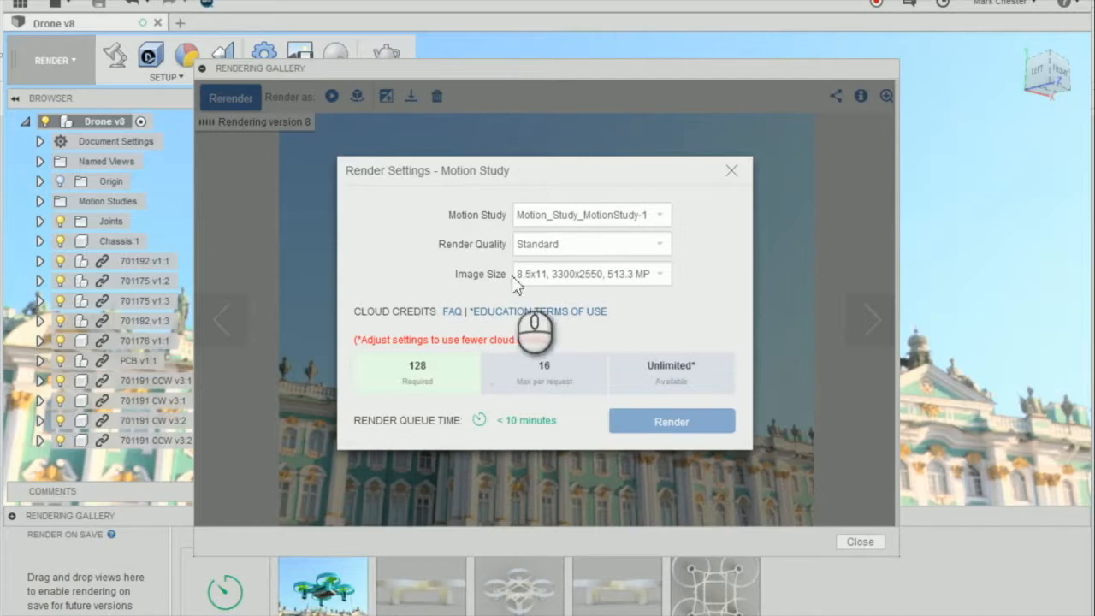
left_click(611, 214)
left_click(616, 215)
left_click(616, 276)
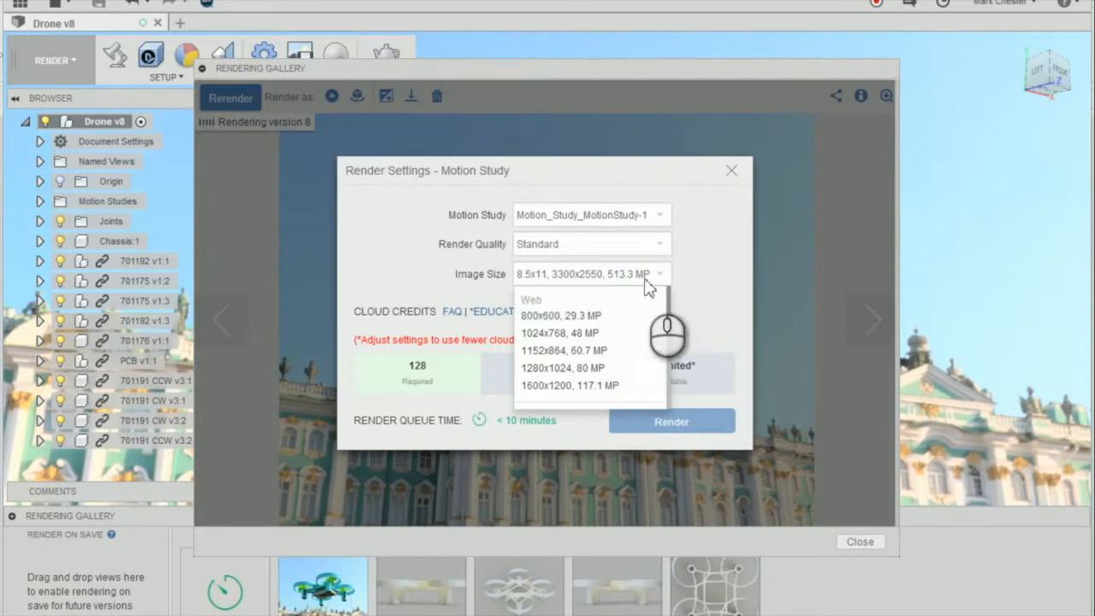
left_click(643, 272)
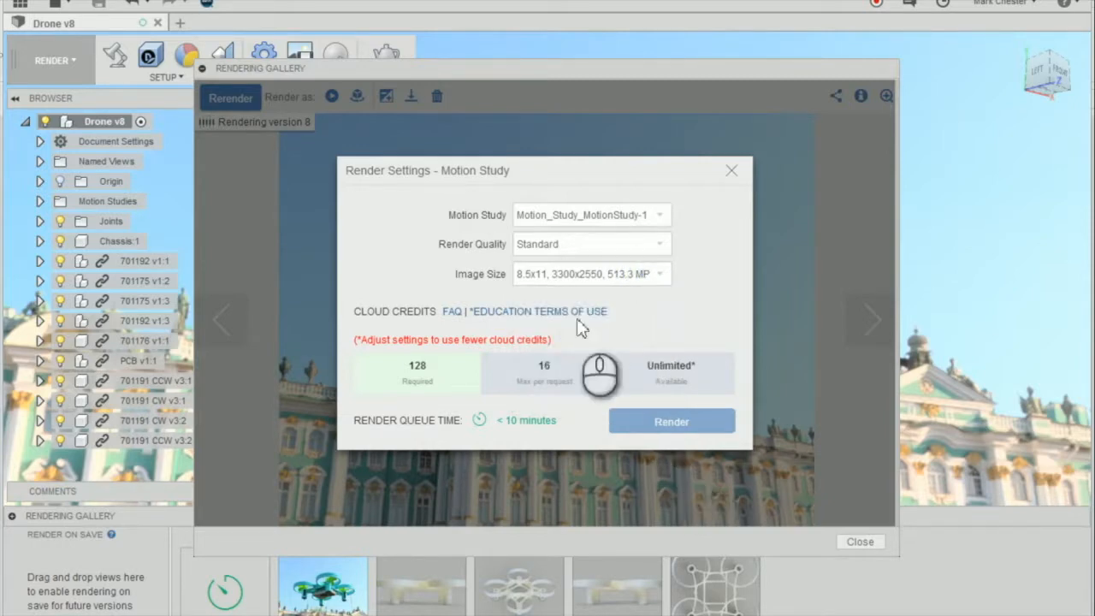
- Set the motion study image size to 4x6, 1800x1200, try to start the render, and close the settings
left_click(580, 275)
scroll(591, 353, "down", 3)
scroll(599, 368, "down", 2)
scroll(617, 360, "up", 2)
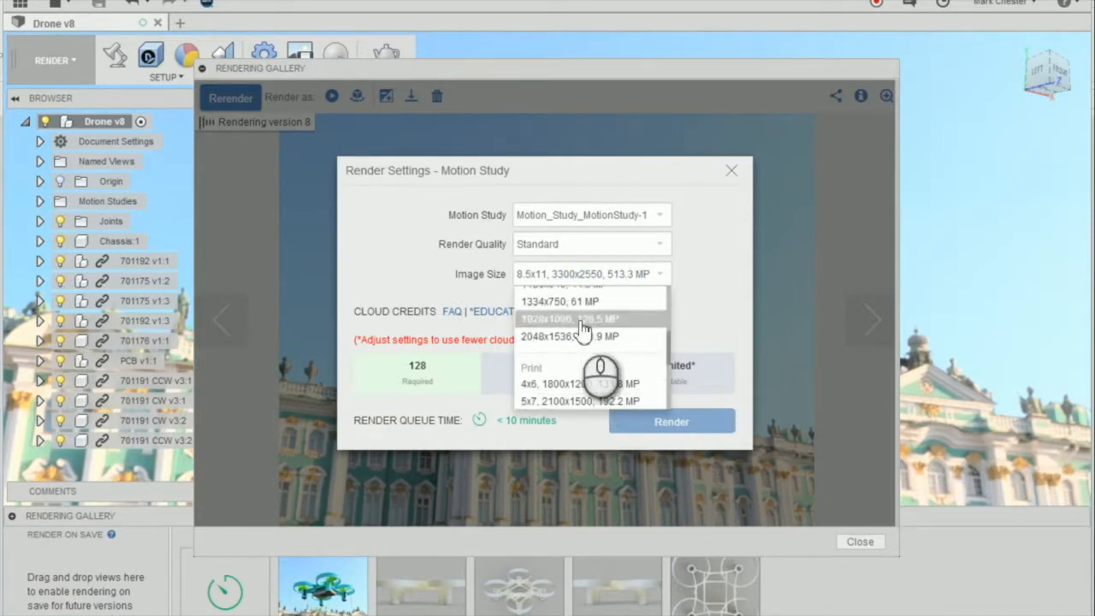
left_click(582, 384)
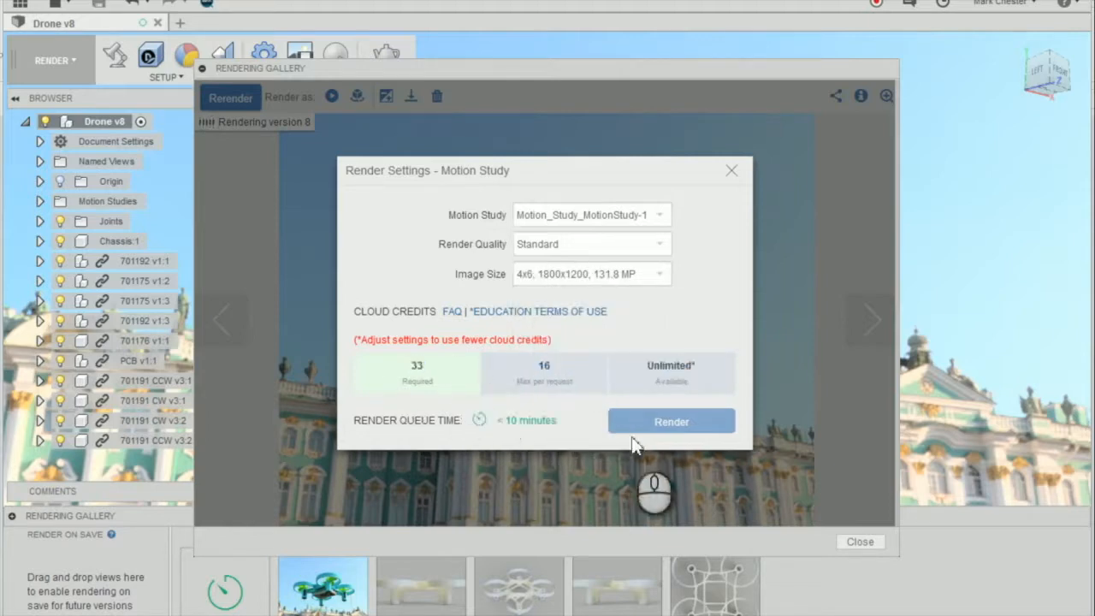
left_click(673, 422)
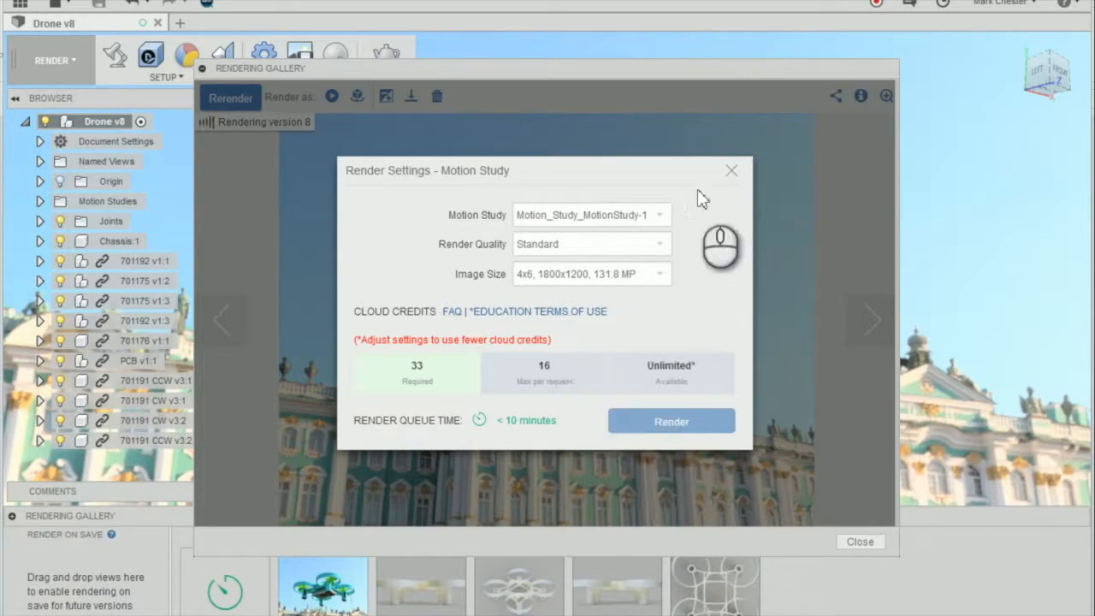
left_click(733, 173)
- Close the gallery window, reopen the finished drone rendering for a last view, and close it
left_click(859, 542)
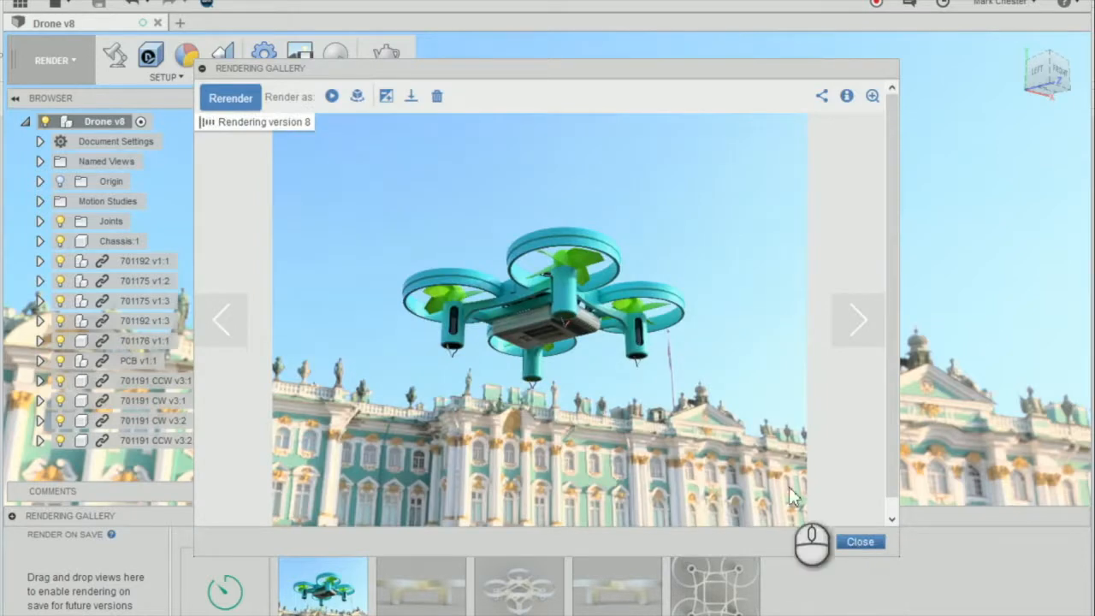
double_click(344, 592)
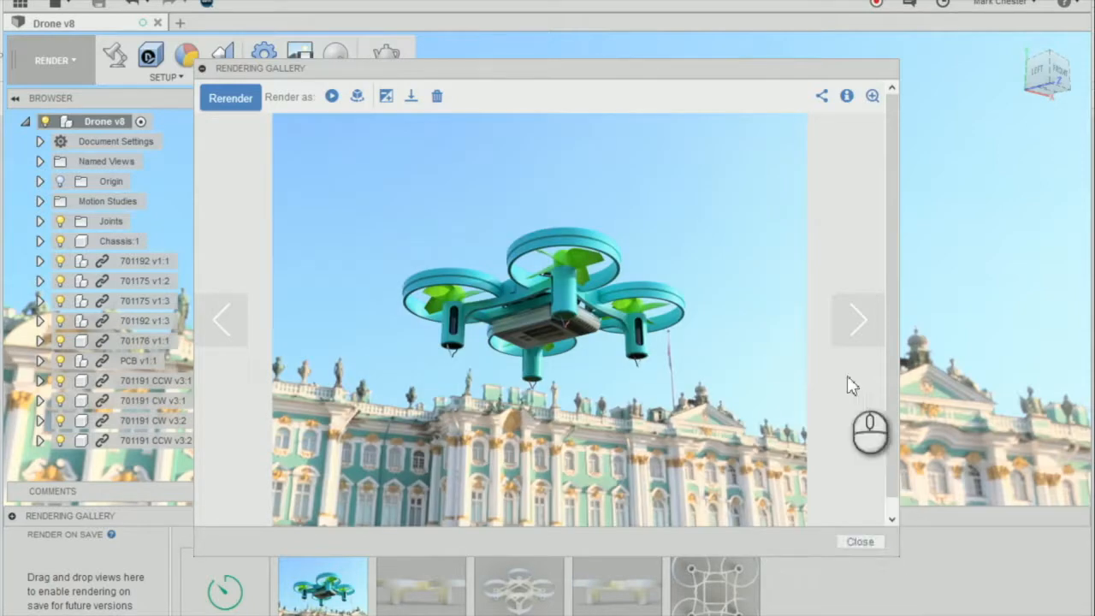
left_click(846, 545)
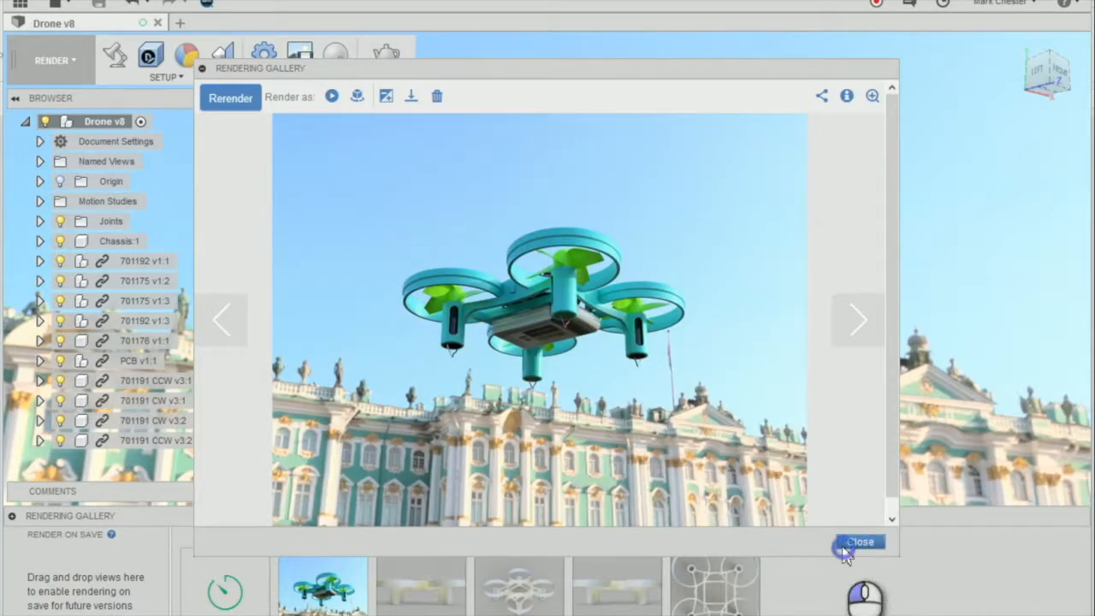